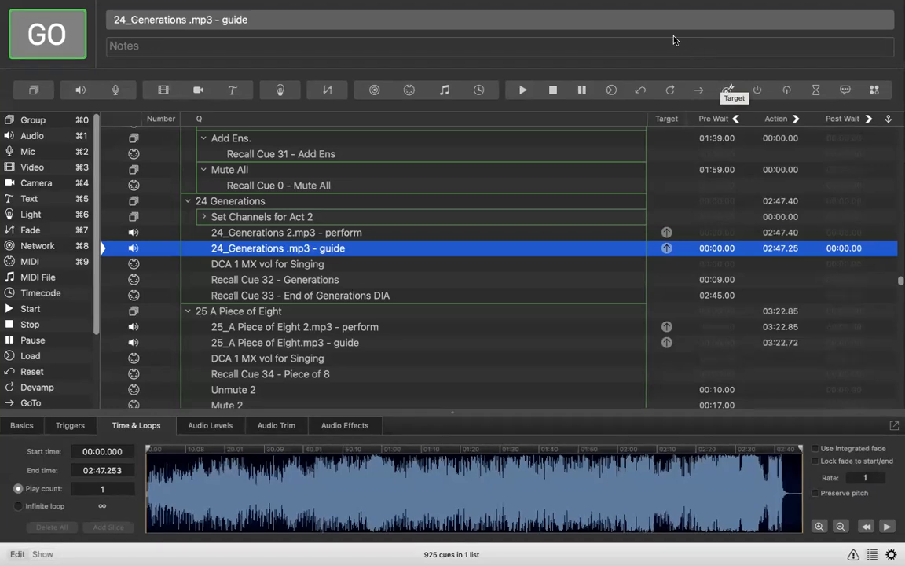
- Select the 24_Generations 2.mp3 - perform cue and open the workspace settings
left_click(240, 236)
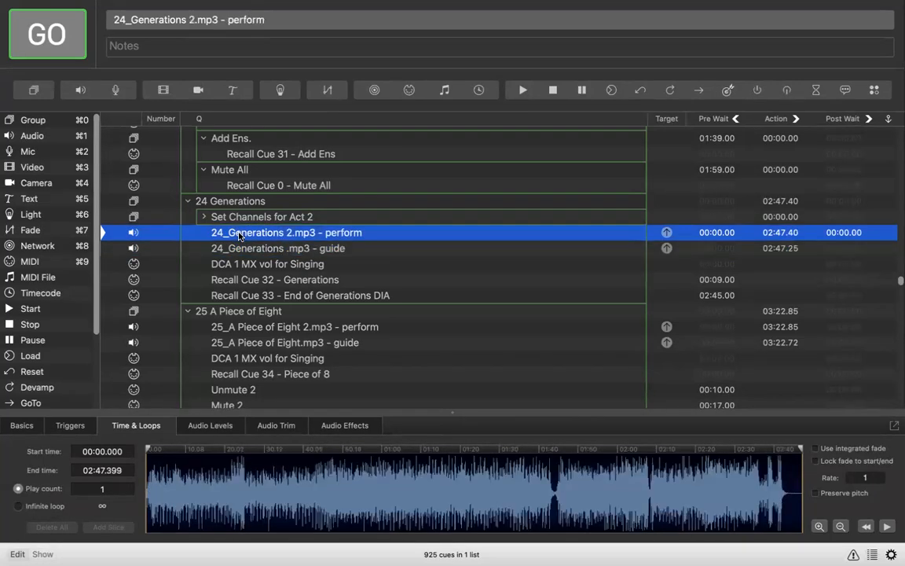
left_click(231, 7)
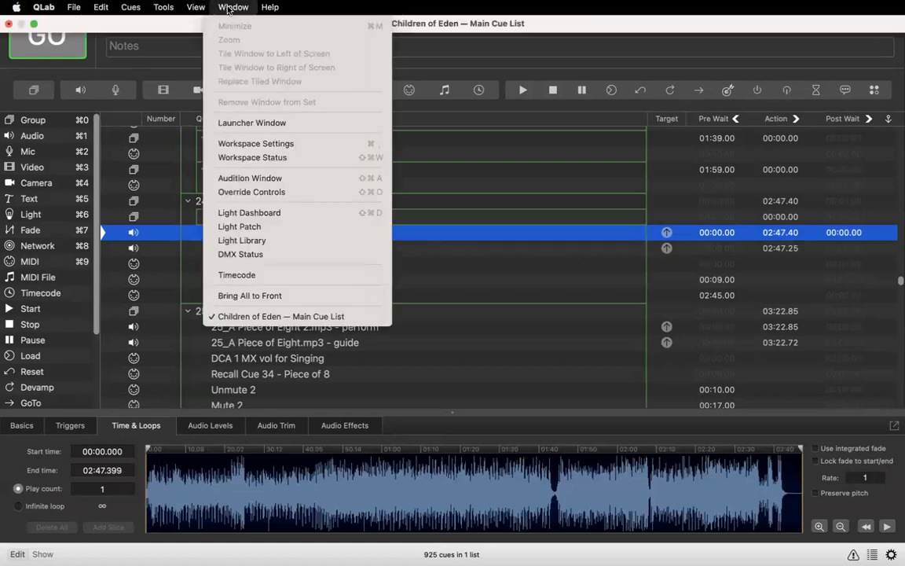
left_click(265, 145)
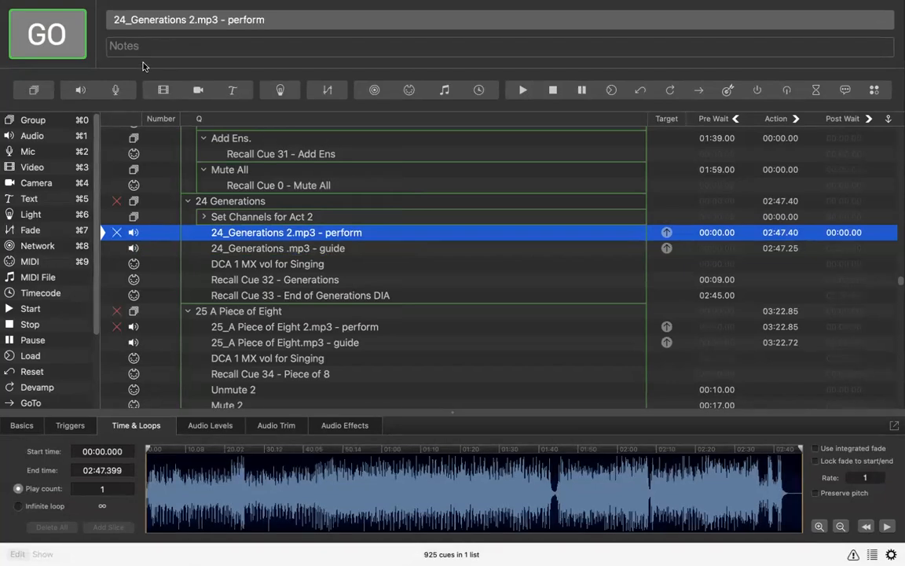
- Review the guide and perform tracks, the Mute All recall, DCA 1 volume and Recall Cue 32 MIDI cues around 24 Generations
left_click(304, 248)
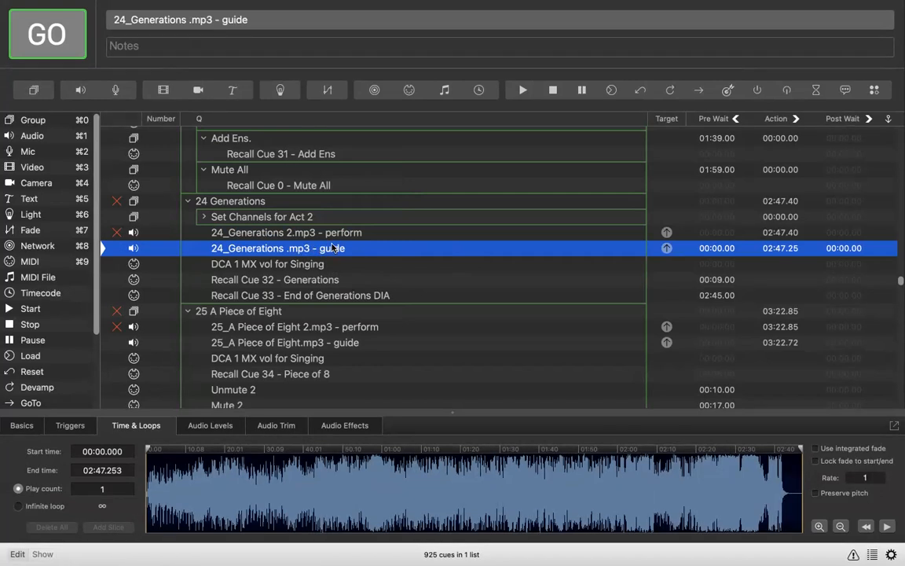
left_click(241, 267)
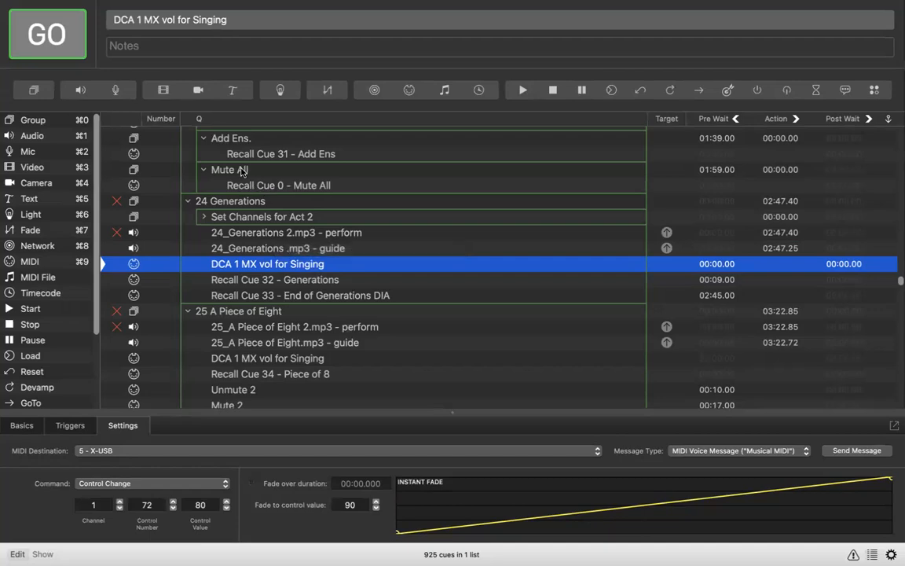
left_click(267, 187)
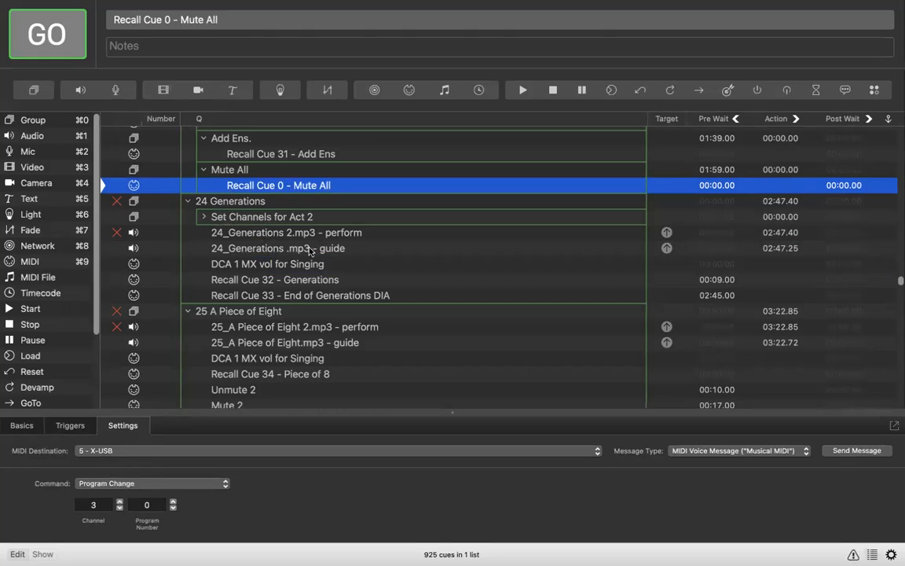
left_click(285, 232)
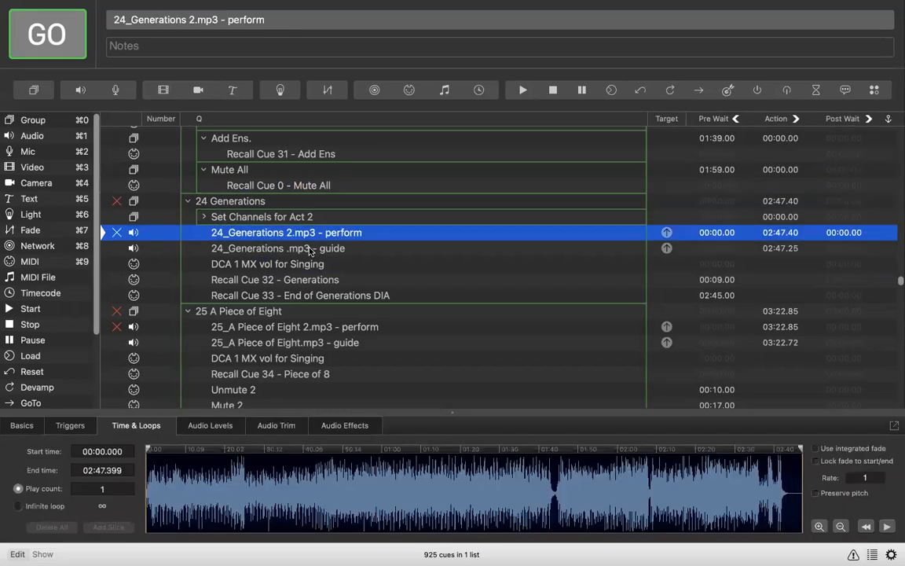
left_click(271, 266)
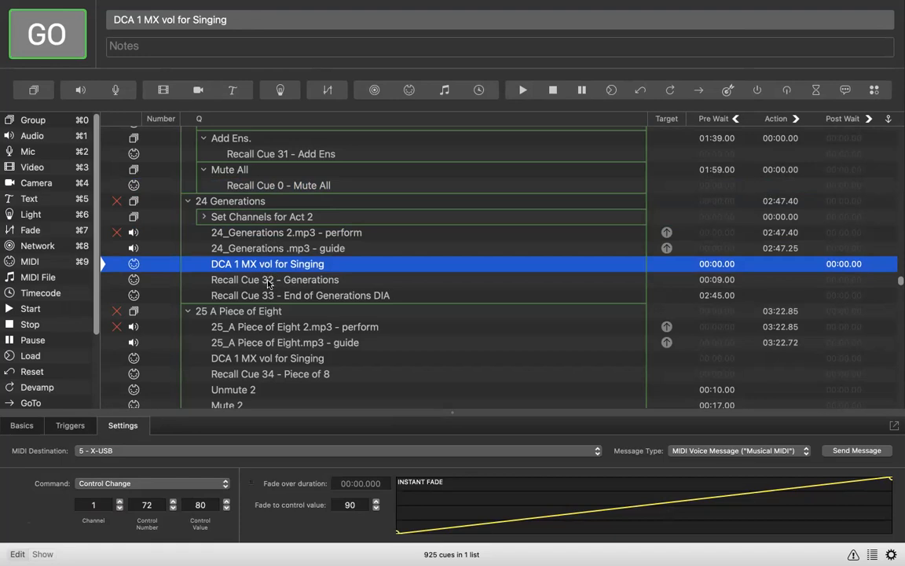
left_click(306, 285)
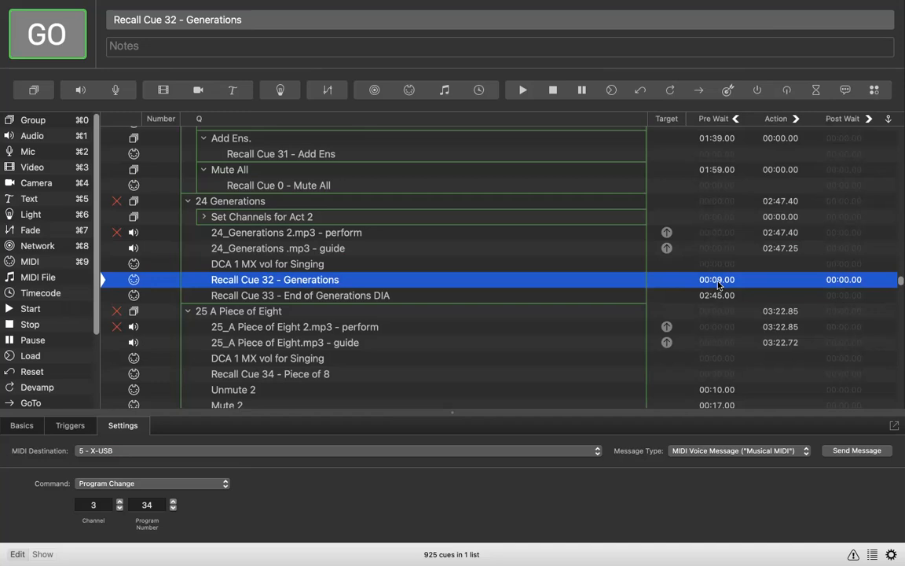
- Add a group cue below DCA 1 MX vol for Singing in 24 Generations and check its group mode
left_click(284, 265)
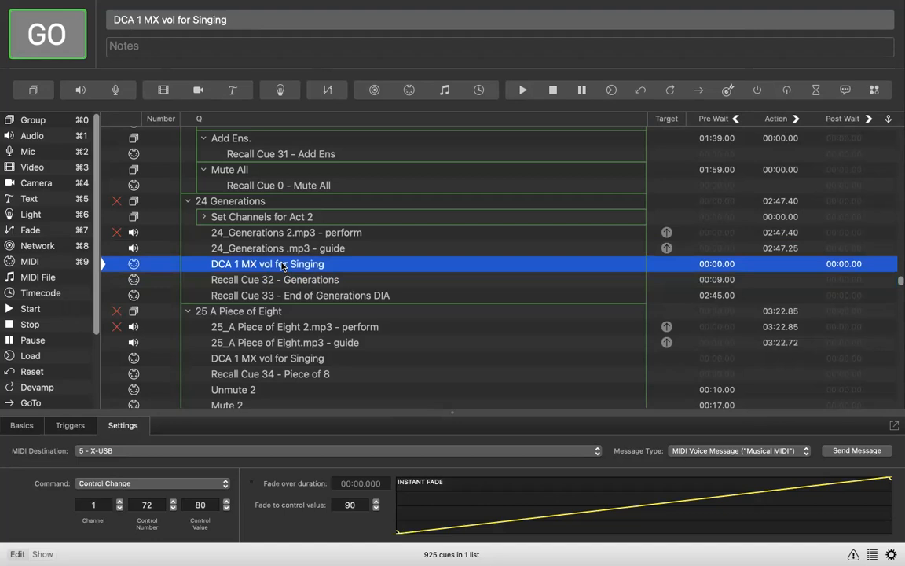
key("super+0")
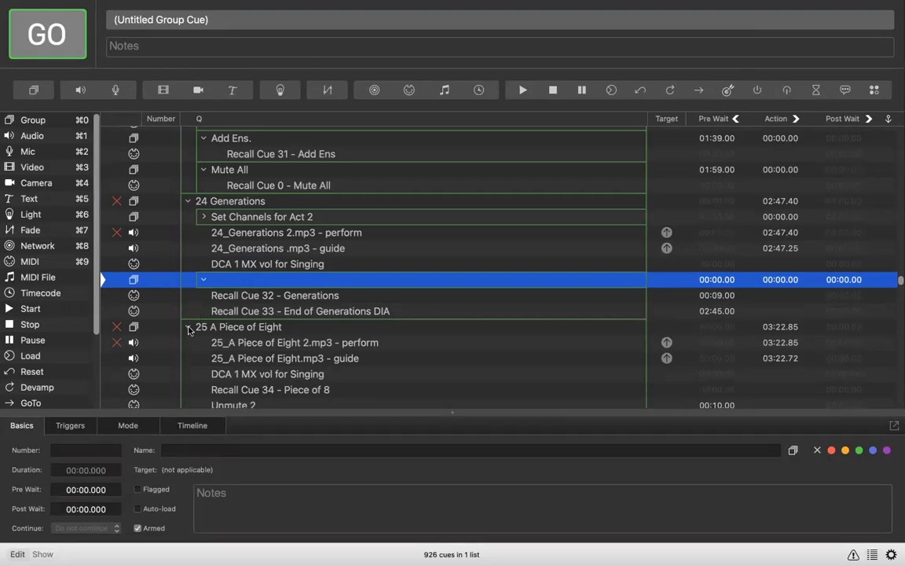
left_click(127, 426)
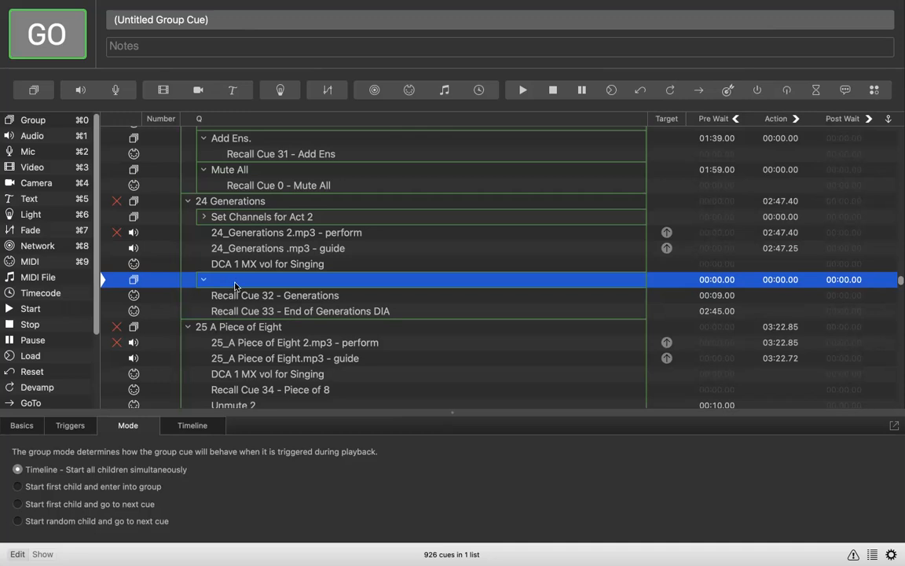
left_click(185, 202)
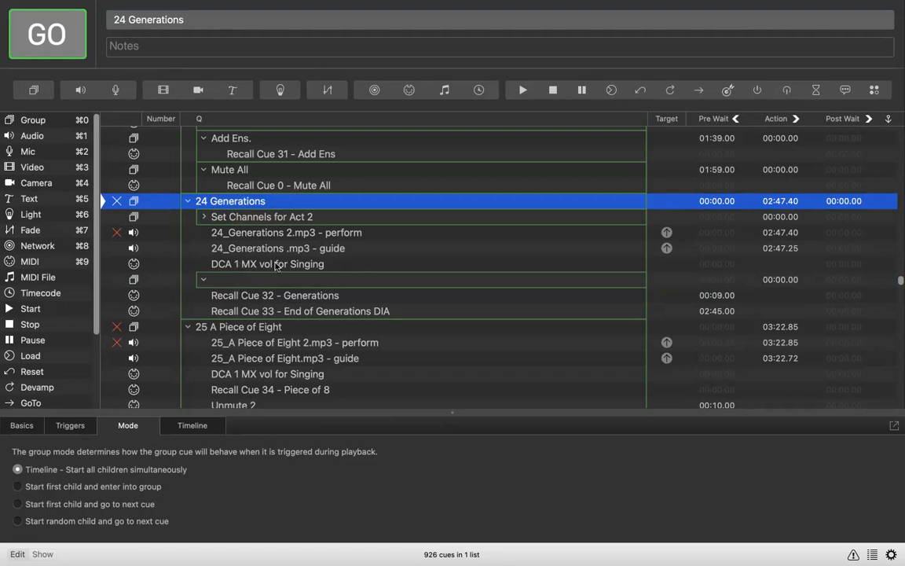
- Set the pre-wait of the new untitled group in 24 Generations to 9 seconds
left_click(708, 283)
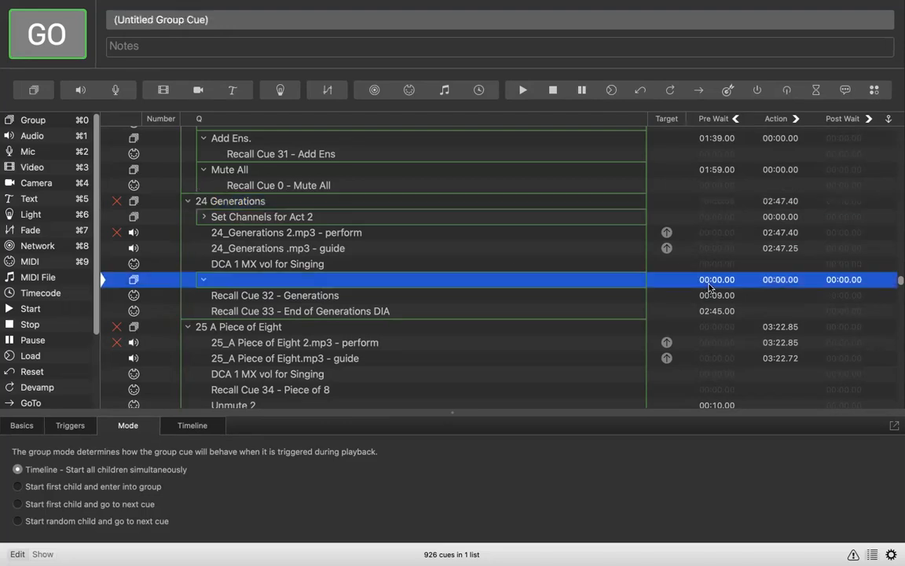
double_click(713, 280)
type("9")
key("Return")
- Move Recall Cue 32 - Generations into the untitled group and set the cue's own pre-wait to 0
left_click(321, 297)
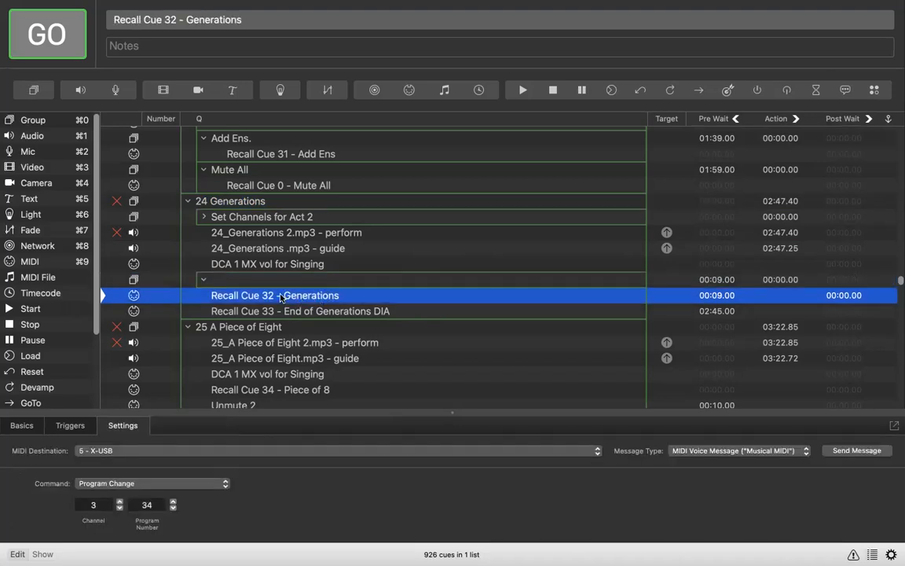
left_click_drag(285, 284, 286, 284)
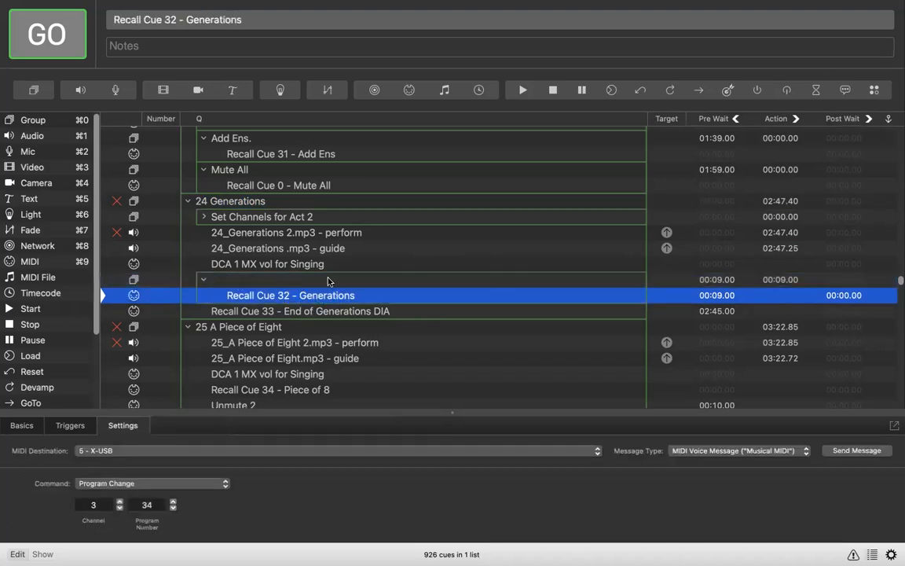
left_click(717, 296)
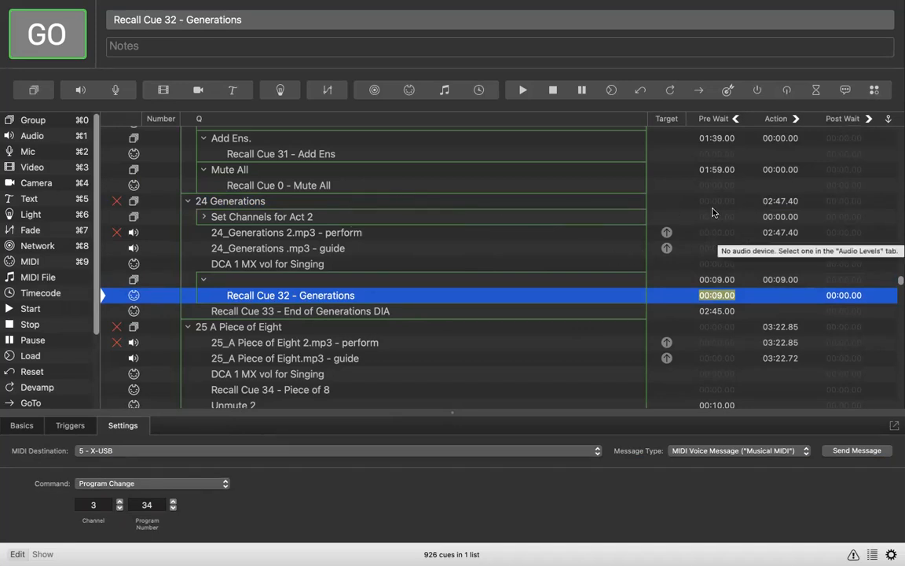
left_click(446, 203)
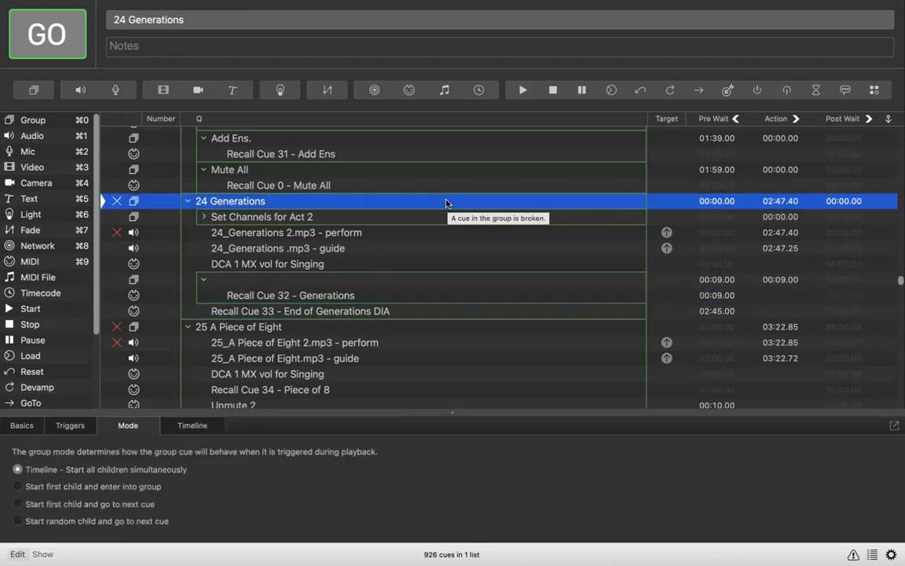
left_click(436, 279)
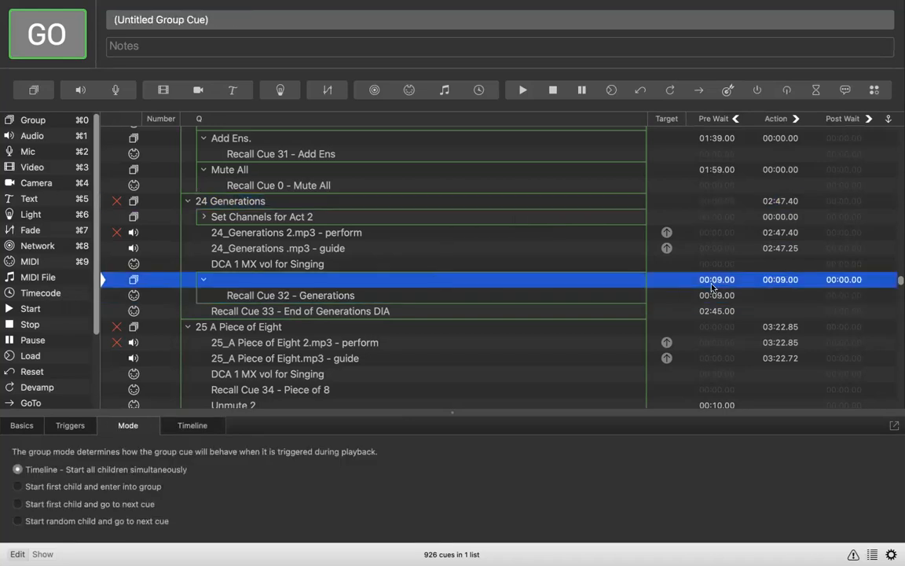
left_click(511, 296)
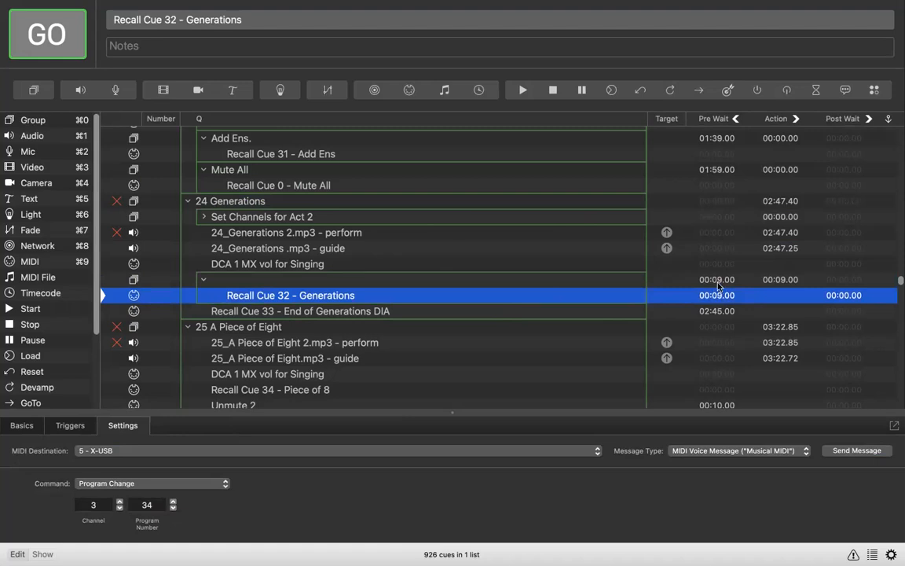
double_click(720, 295)
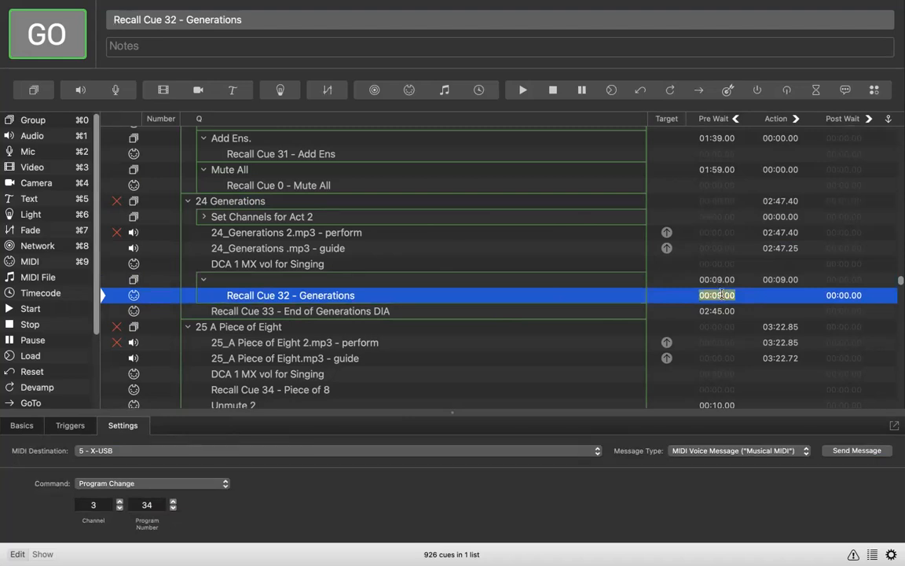
type("0")
key("Return")
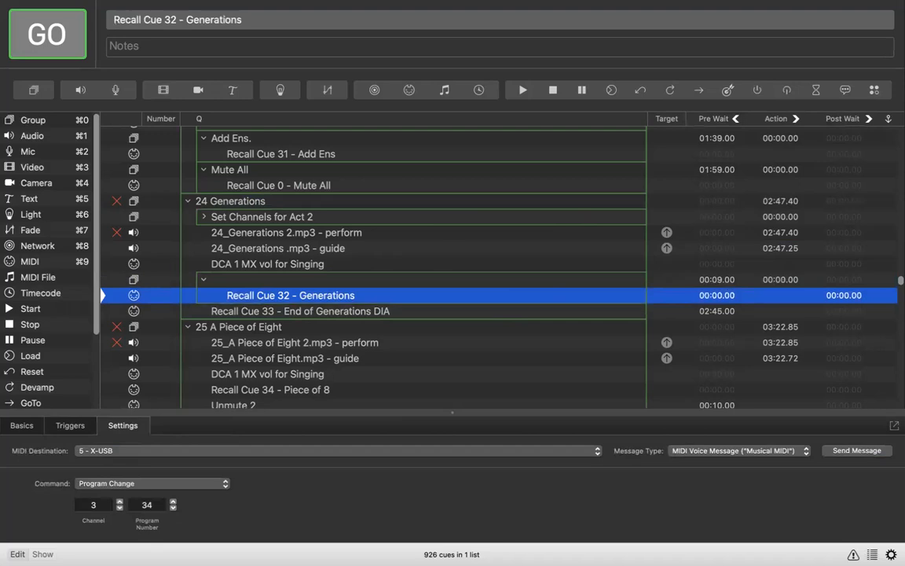
- Name the untitled group containing Recall Cue 32 "Soloists Start singing"
left_click(471, 280)
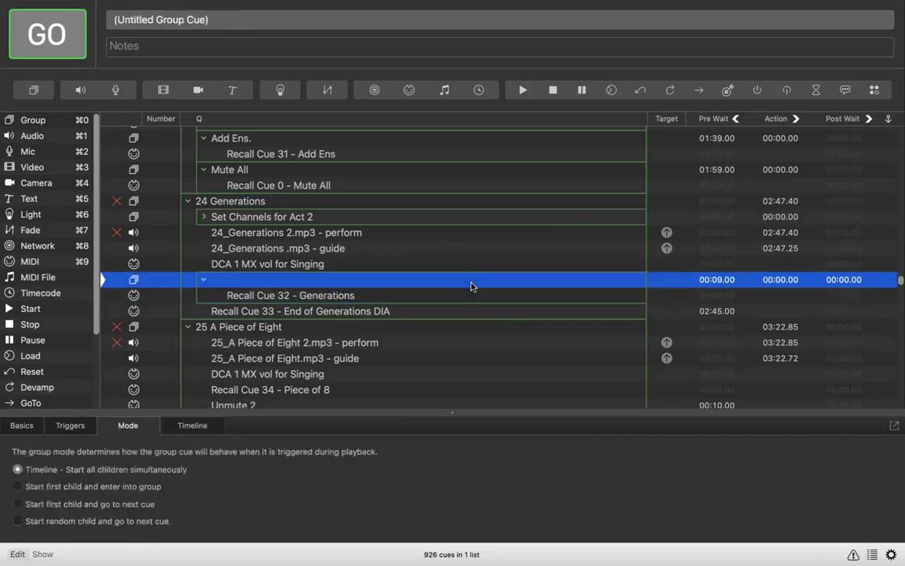
left_click(337, 280)
type("Soloists")
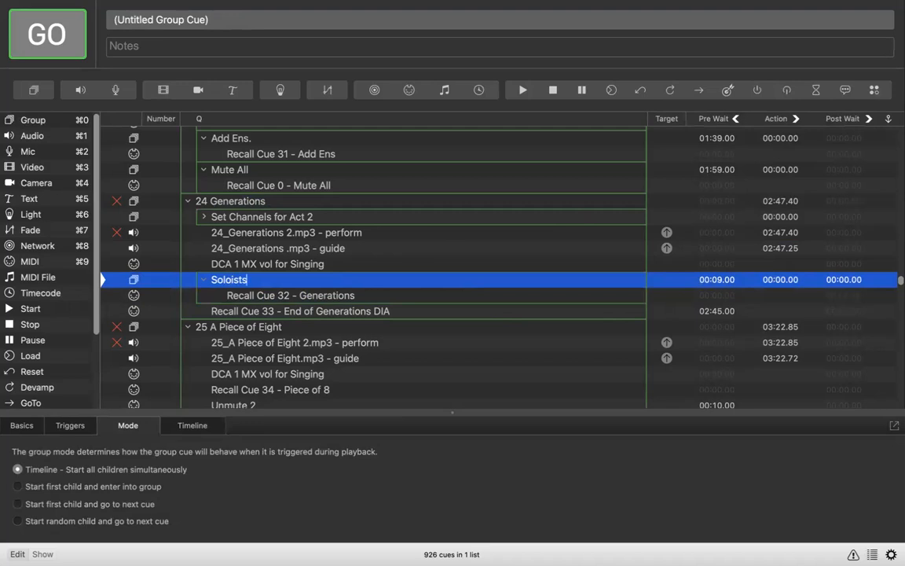
type(" Start singing")
key("Return")
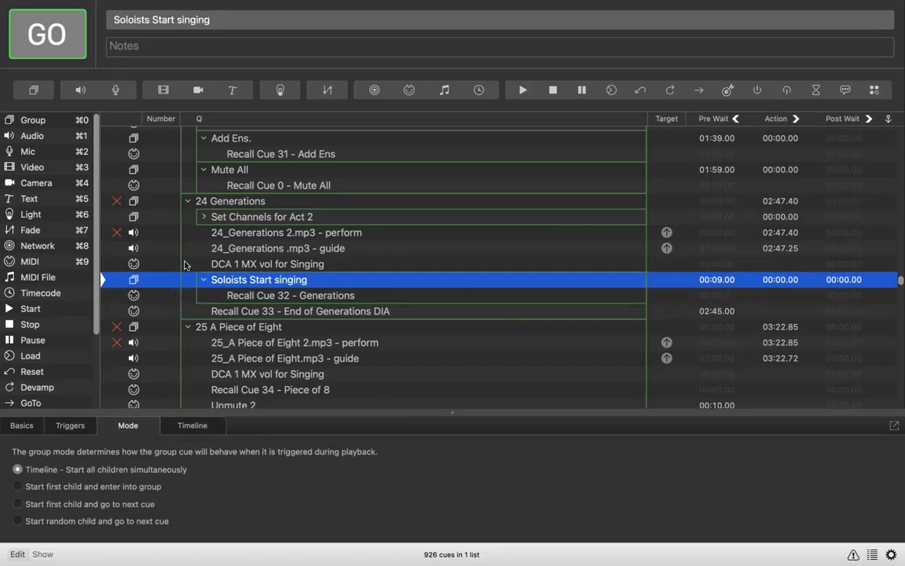
- Add a group cue below the 24_Generations guide track and name it "Start of song"
left_click(283, 265)
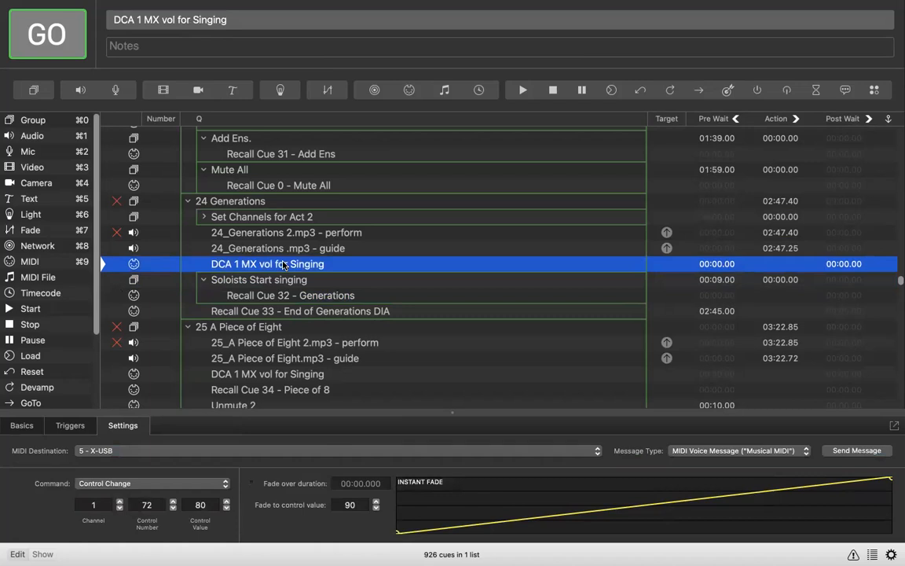
left_click(287, 249)
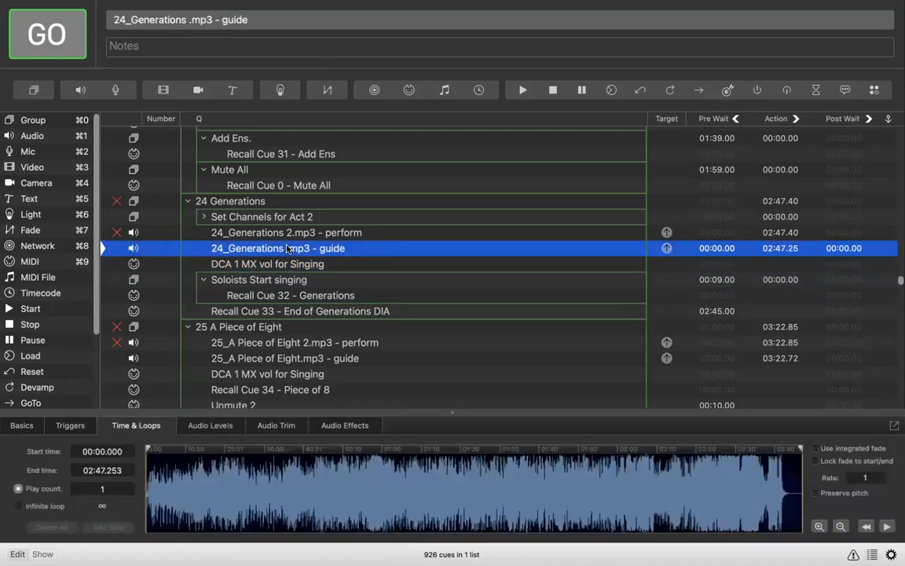
key("super+0")
key("Return")
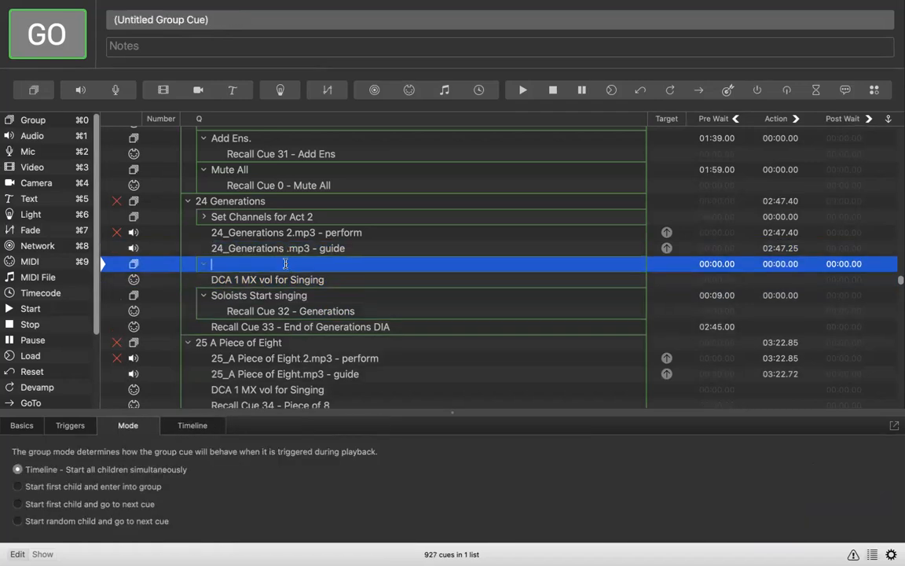
type("Start of song")
key("Return")
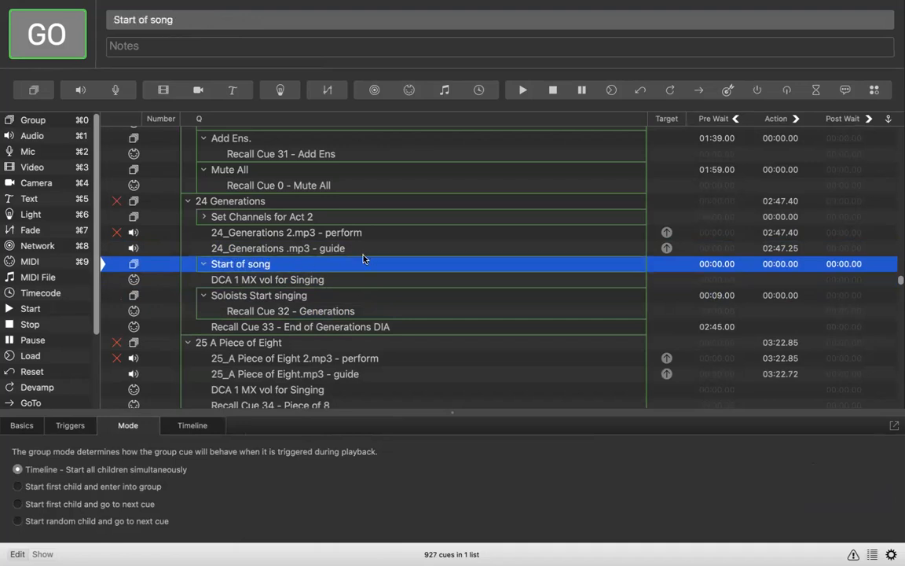
- Move the DCA 1 MX vol for Singing cue from 24 Generations into the Start of song group
left_click(298, 249)
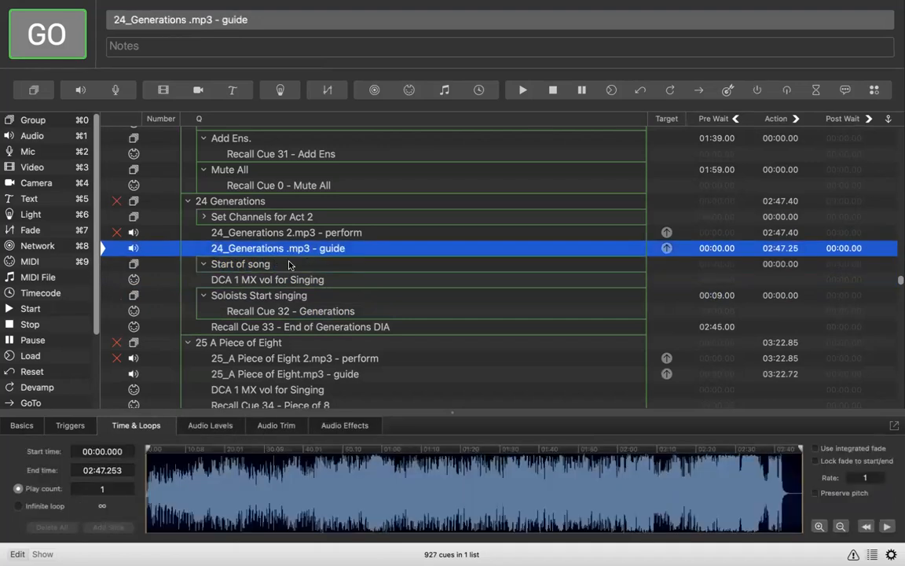
left_click(521, 267)
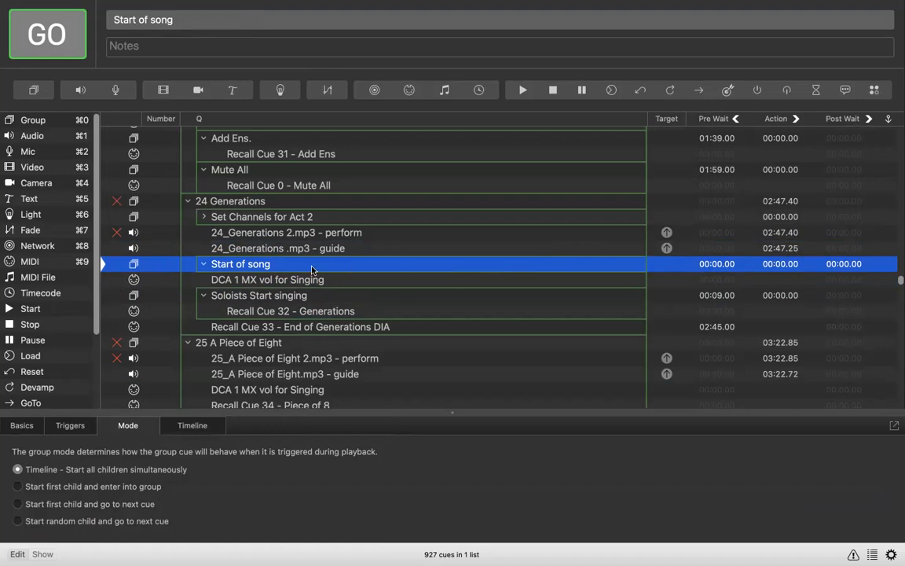
left_click(268, 280)
mouse_move(267, 285)
left_mouse_down()
mouse_move(273, 271)
mouse_move(262, 288)
left_mouse_up()
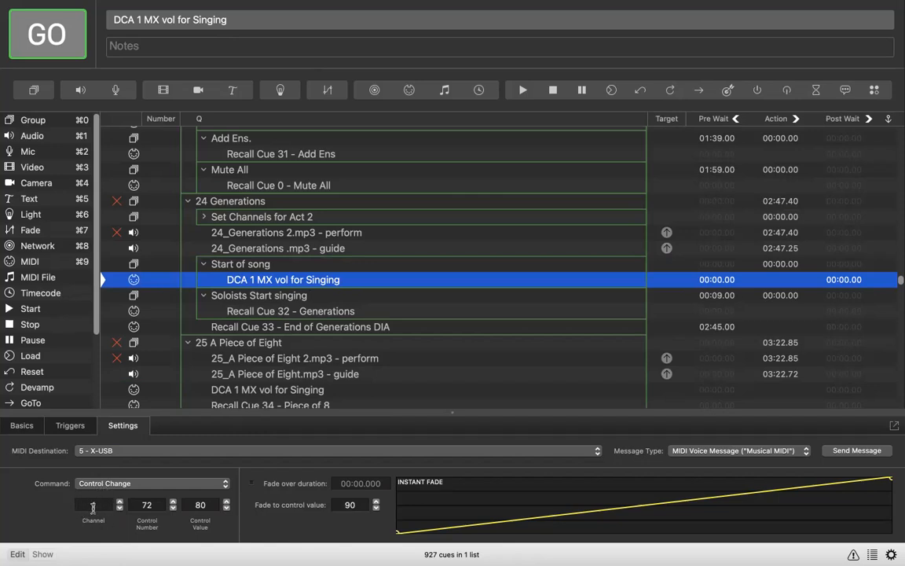
- Examine the channel, control number and control value of the DCA 1 MX vol for Singing cue
left_click(93, 505)
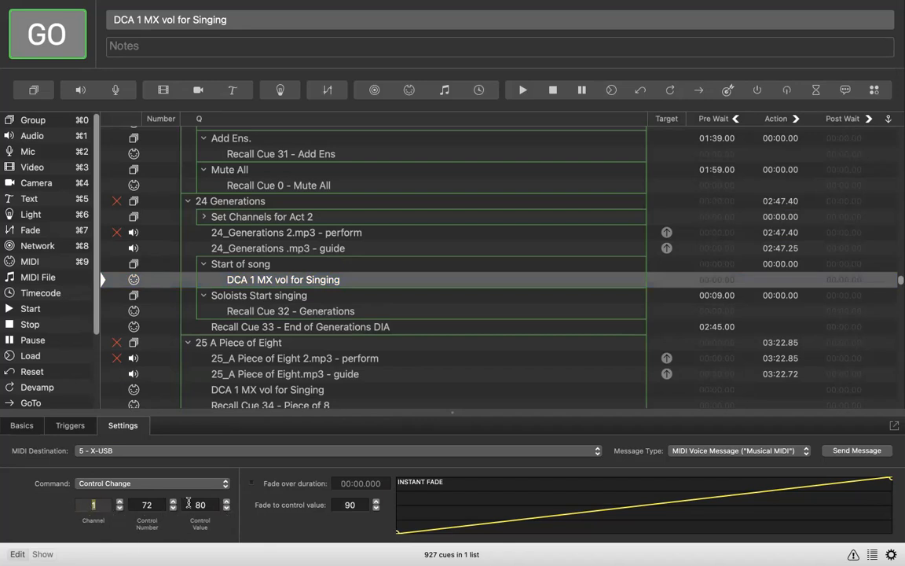
left_click(155, 505)
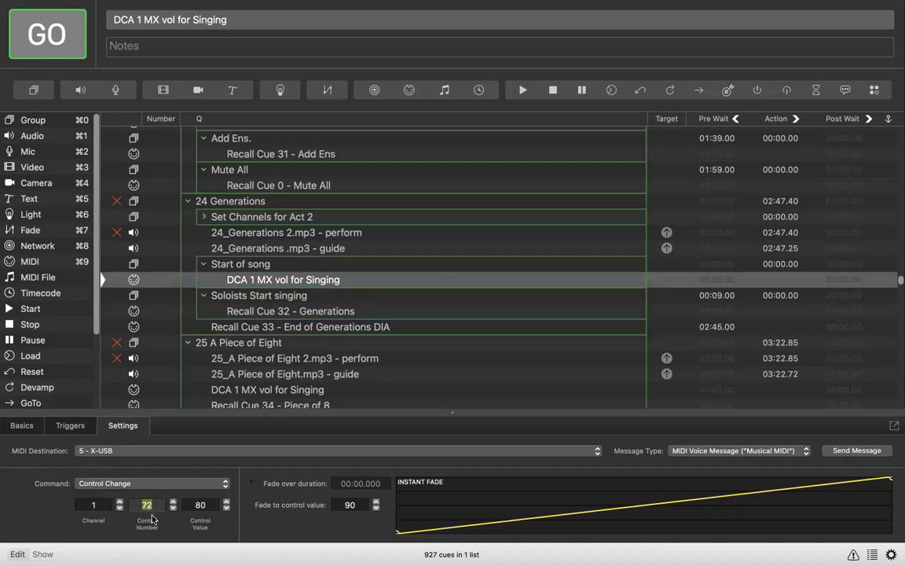
left_click(206, 505)
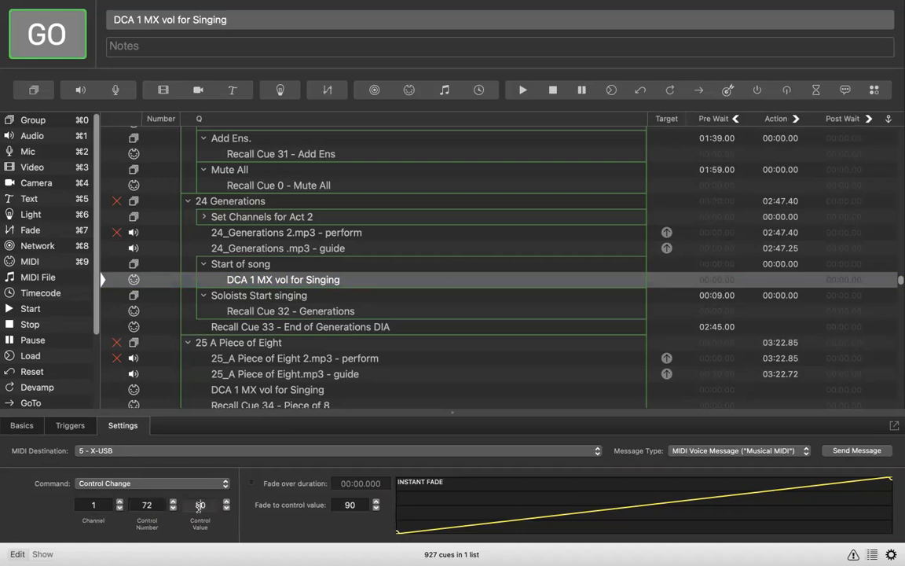
- Try a 2-second fade on the DCA 1 MX vol for Singing cue and reshape its curve with two control points
double_click(203, 505)
left_click(201, 504)
left_click(350, 508)
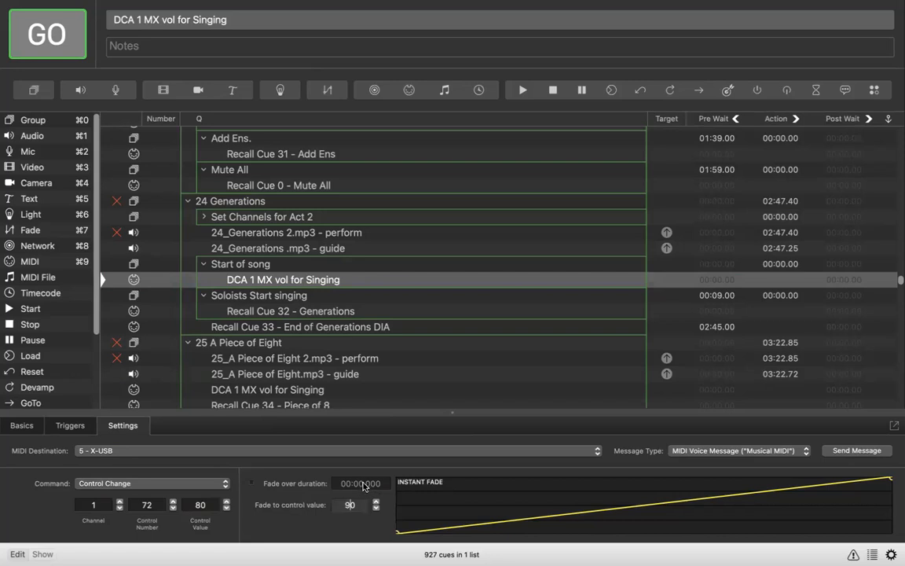
left_click(252, 483)
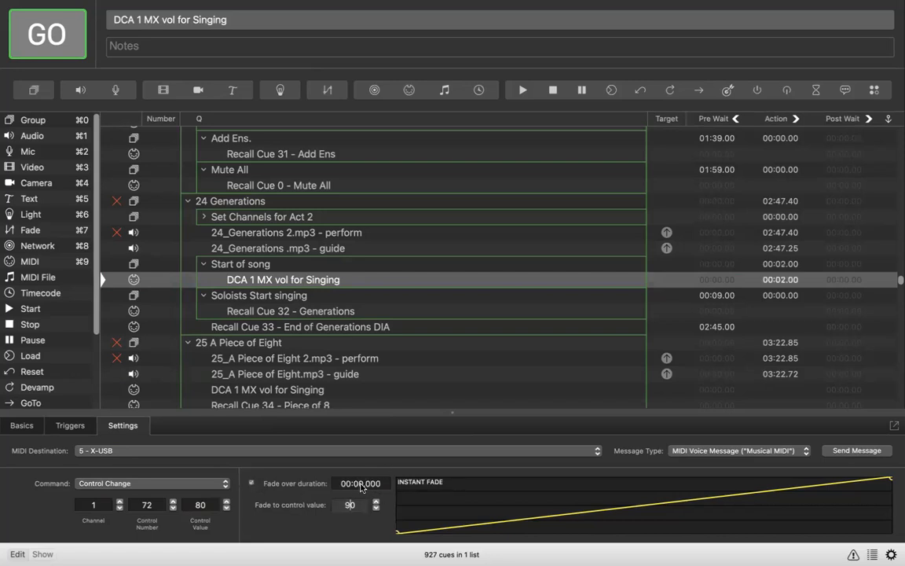
double_click(361, 484)
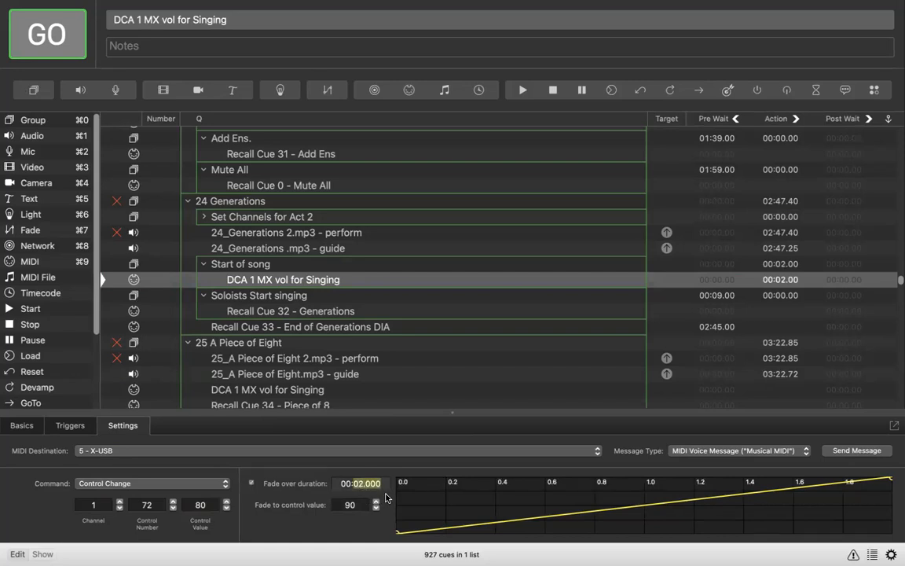
left_click(443, 526)
left_click_drag(443, 527, 462, 500)
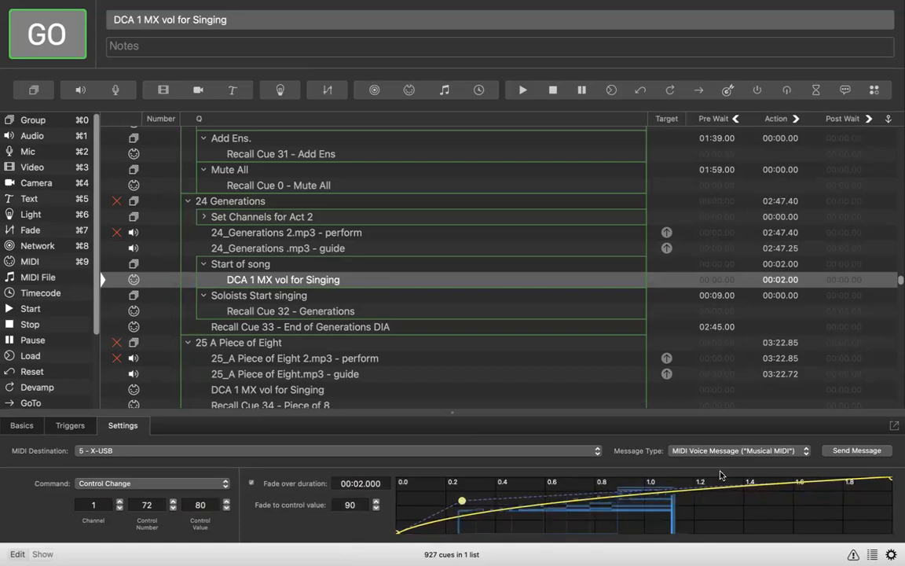
left_click_drag(731, 488, 780, 509)
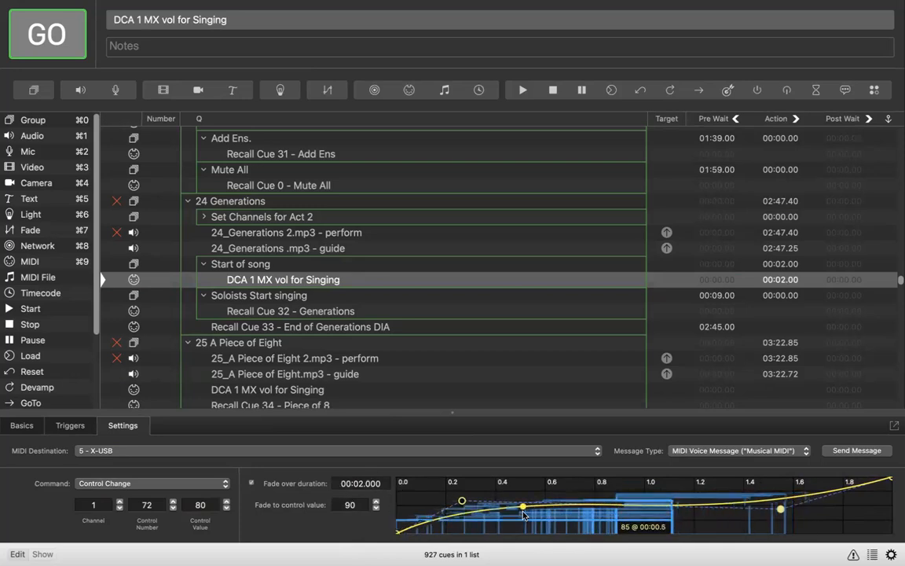
- Undo the fade curve edits and leave the fade over duration turned off for the DCA 1 cue
left_click(251, 482)
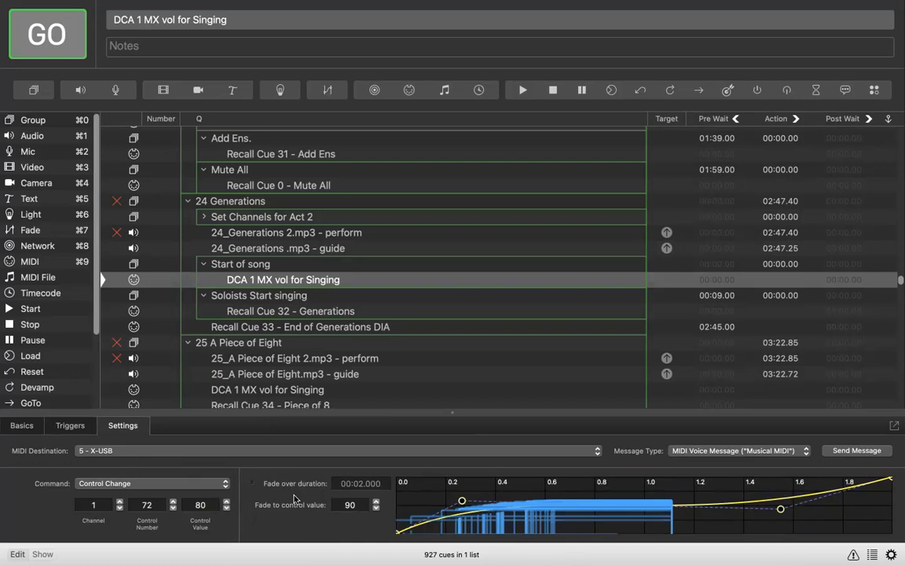
key("super+z")
key("super+z")
key("super+z")
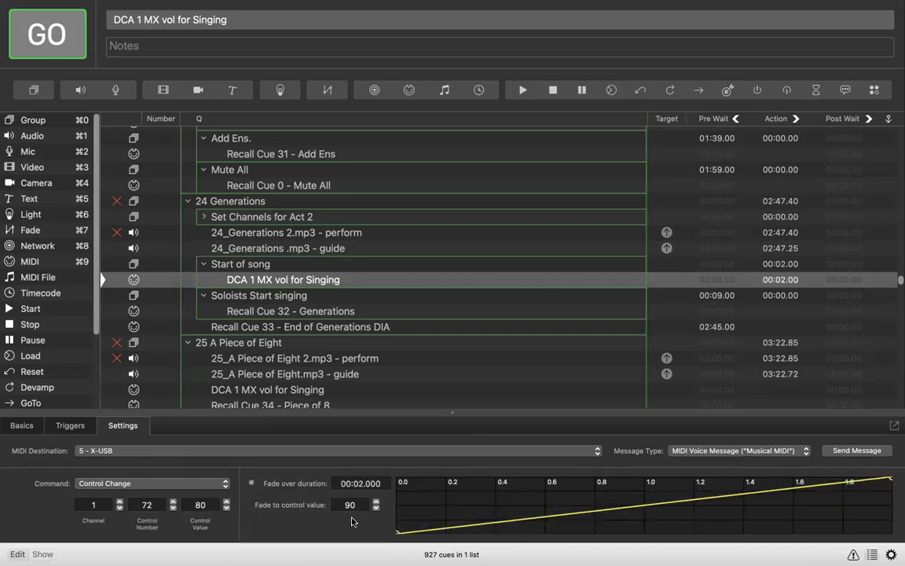
key("super+z")
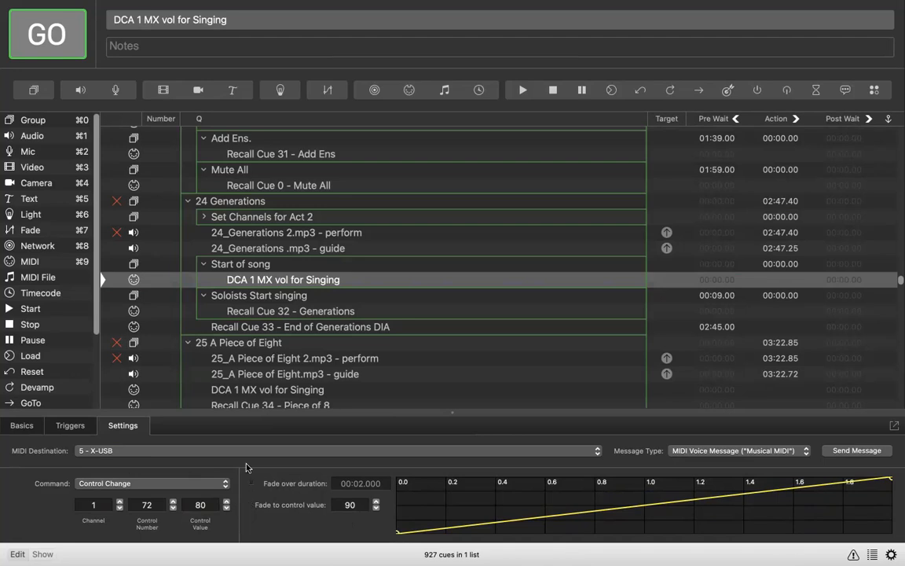
- Duplicate the DCA 1 MX vol for Singing cue within Start of song and rename the copy "DCA 2 - vol 60"
left_click(255, 284)
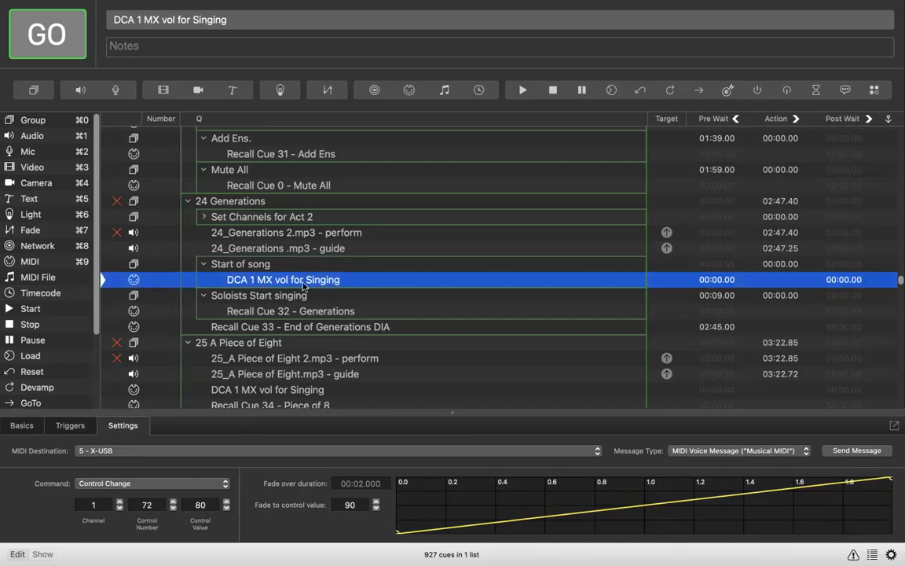
key("super+d")
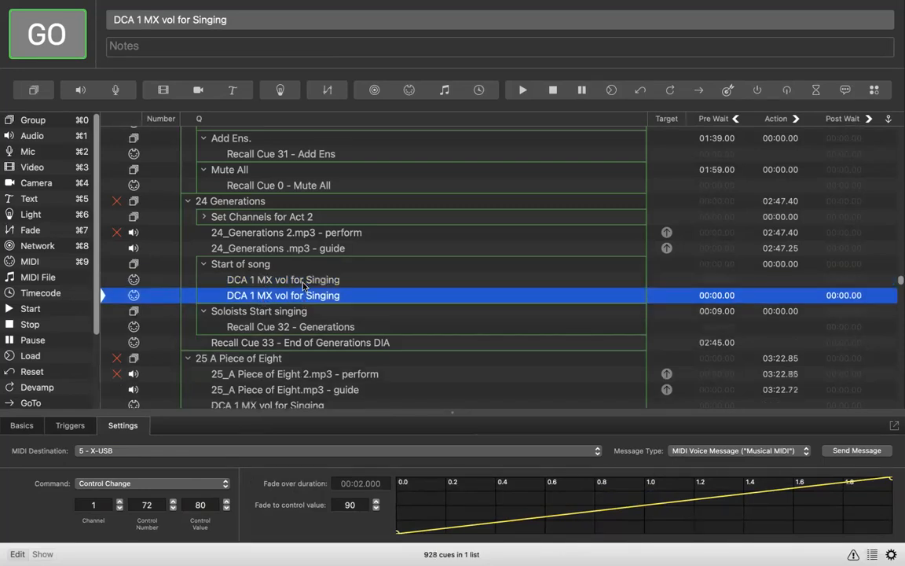
double_click(260, 294)
left_click_drag(257, 294, 344, 295)
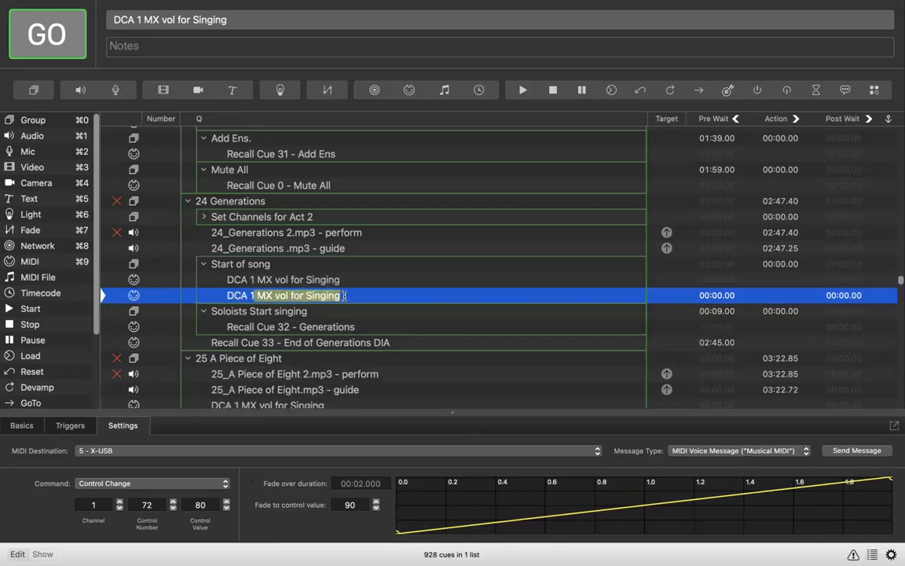
key("BackSpace")
key("BackSpace")
type("2")
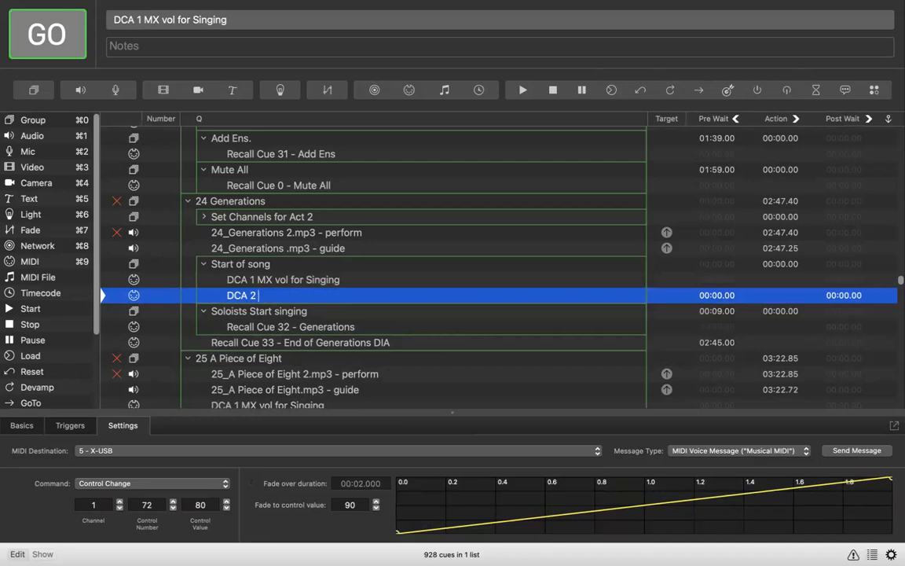
type(" - vol 60")
- Append "(principals in ens)" to the DCA 2 cue's name
key("Left")
key("Left")
key("Left")
key("Left")
key("Left")
key("Right")
key("Right")
type("(principals")
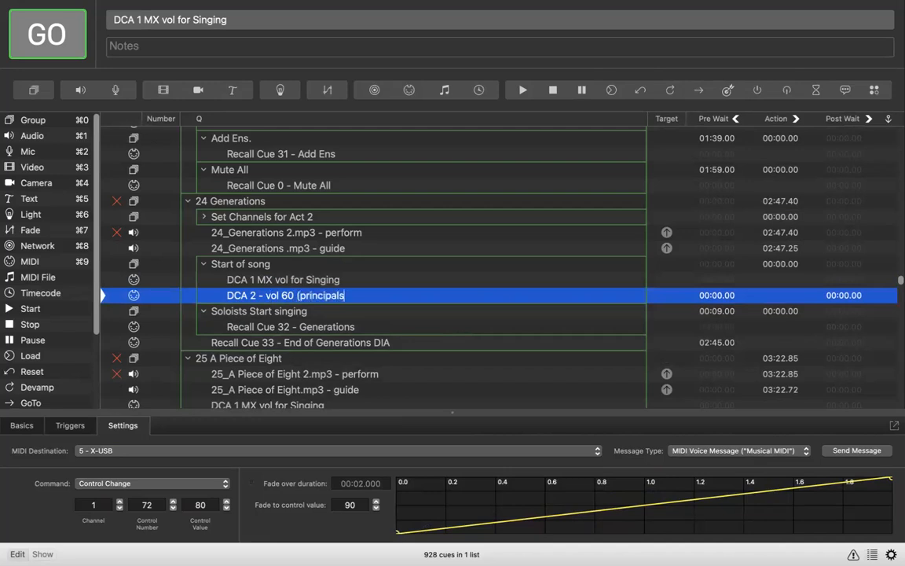
type(" in ens)")
key("Return")
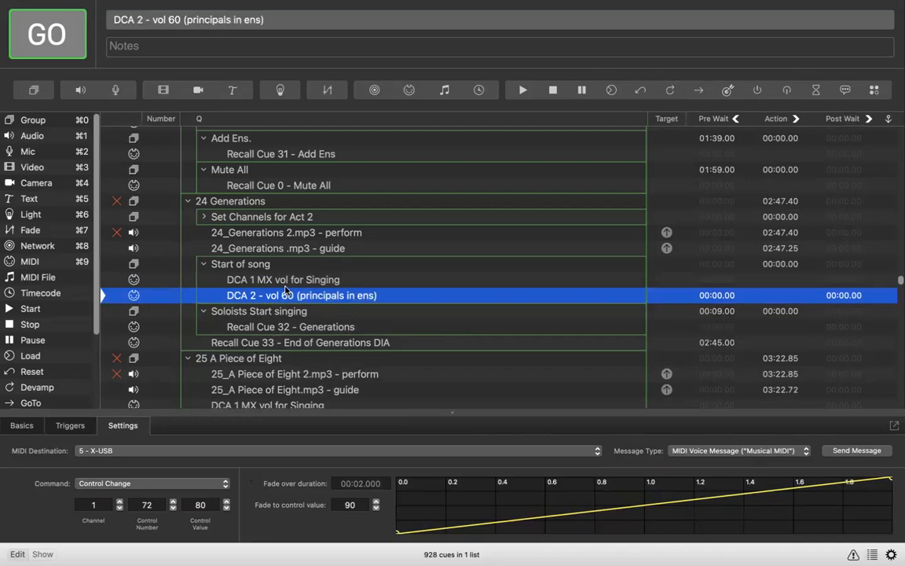
- Set the DCA 2 cue's control value to 60 and its control number to 73
left_click(200, 504)
type("60")
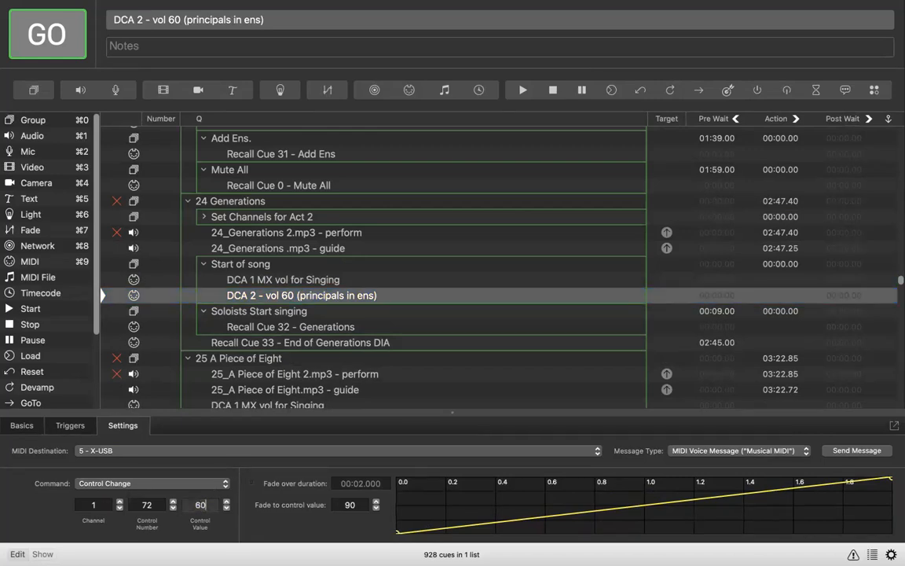
key("Return")
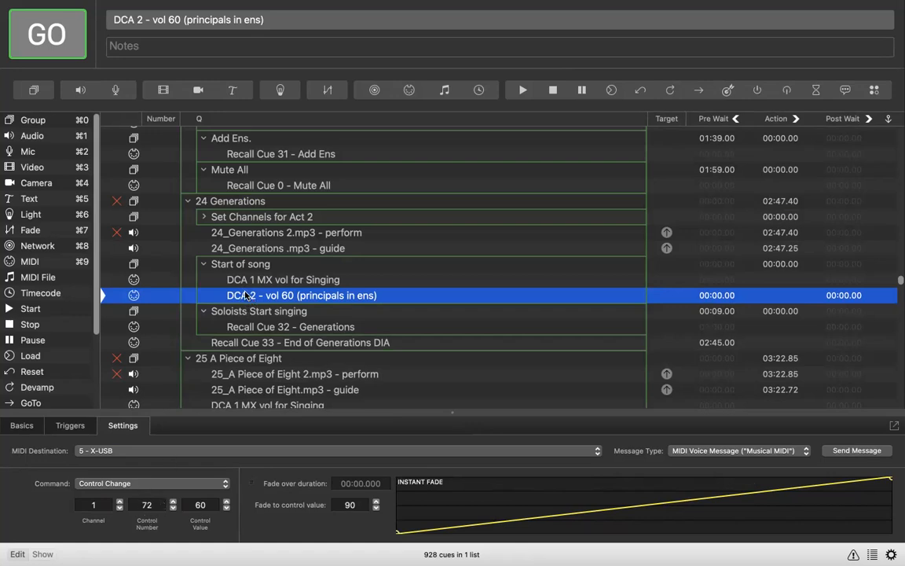
left_click(173, 501)
- Duplicate the DCA 2 cue and rename the copy "DCA 3 - vol 90 (solo 1)"
key("super+d")
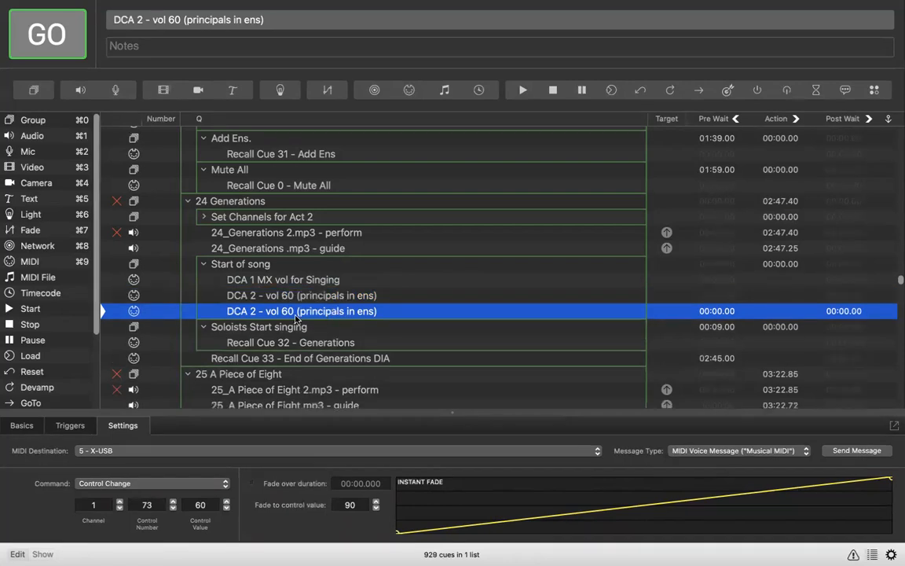
double_click(252, 311)
type("3")
double_click(287, 311)
type("90")
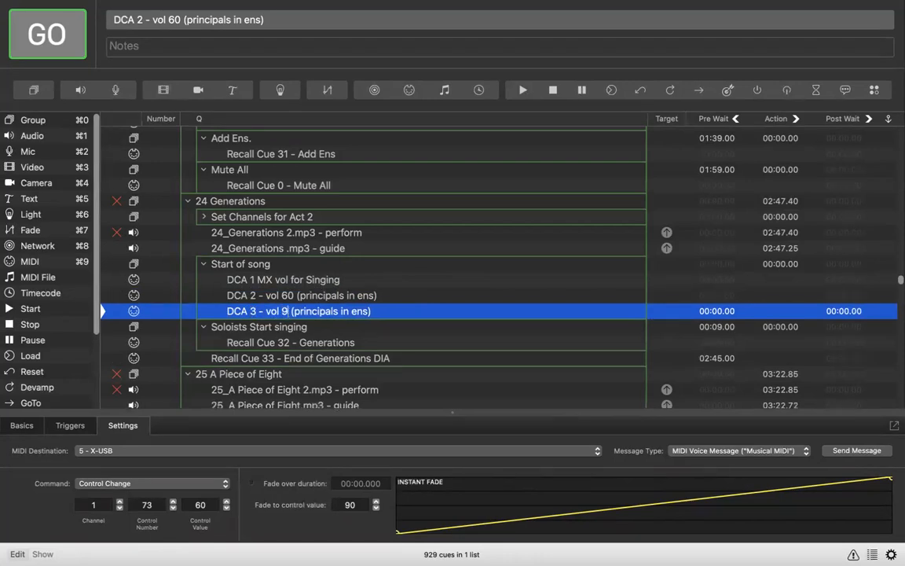
left_click_drag(300, 312, 372, 313)
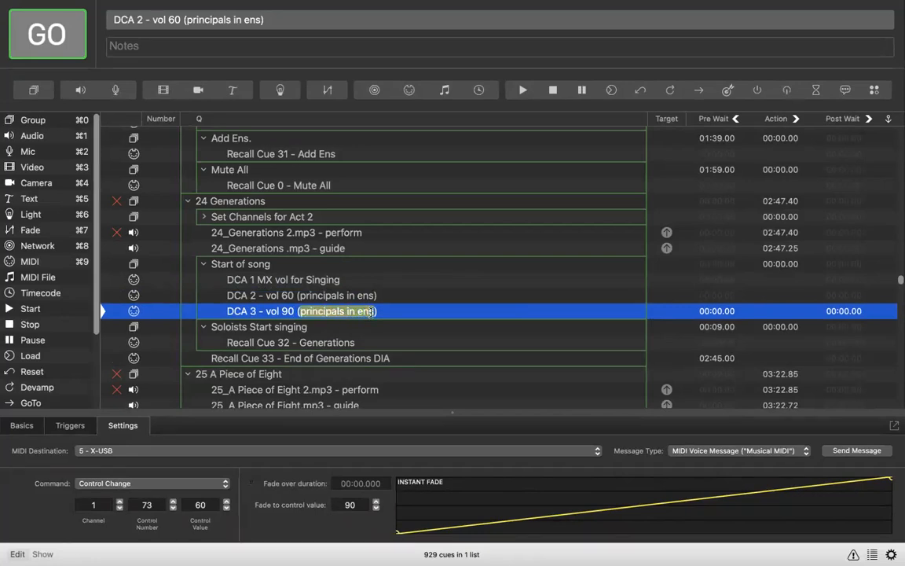
type("(solos")
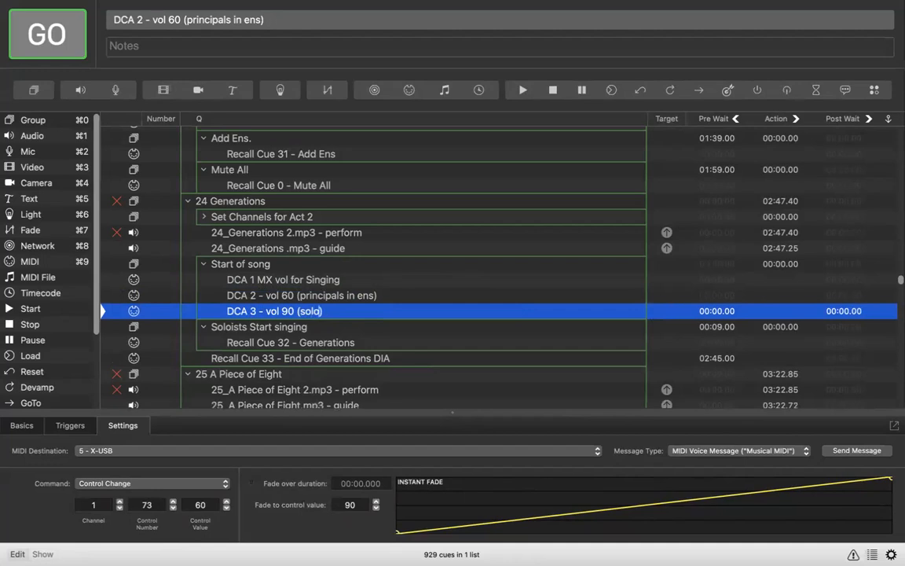
type(" 1")
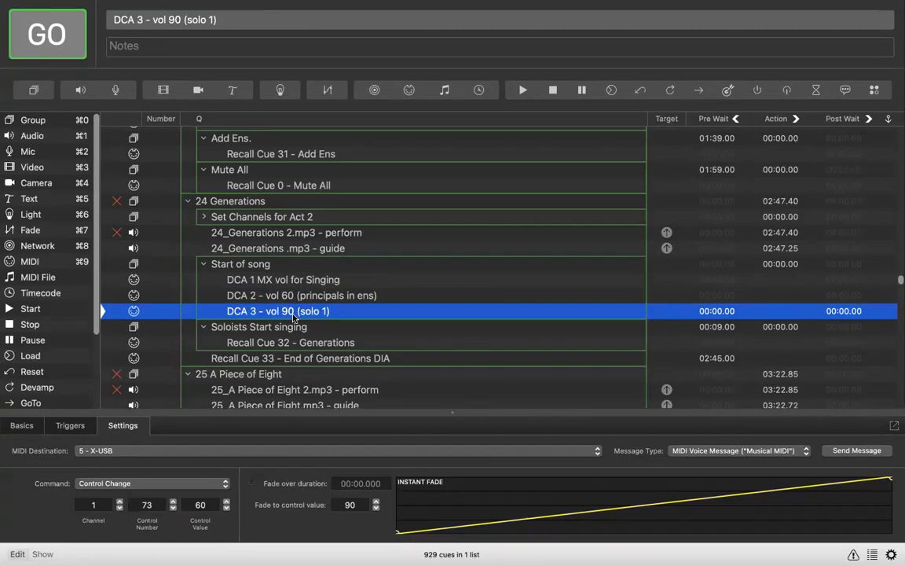
- Set the DCA 3 cue's control number to 74 and its control value to 90
left_click(173, 502)
left_click(198, 504)
type("90")
key("Return")
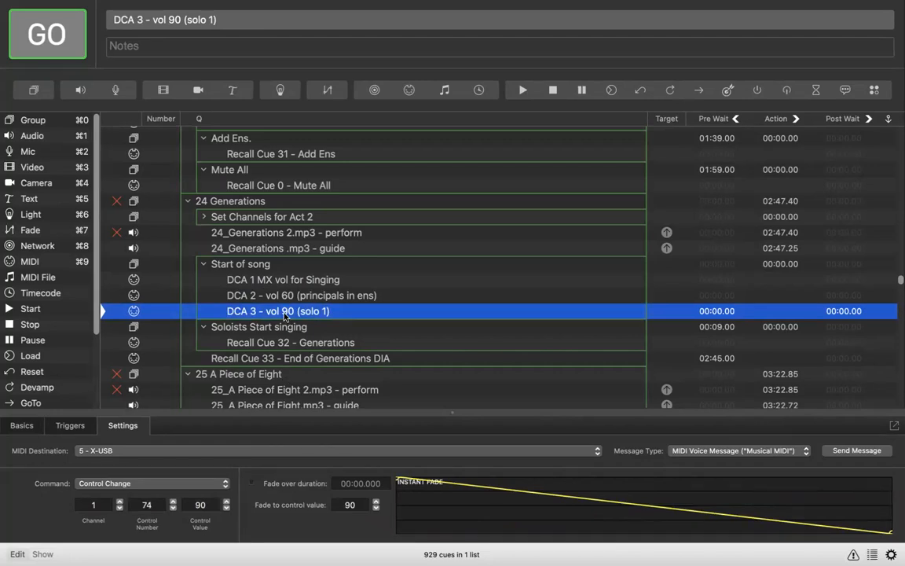
- Duplicate the DCA 3 cue twice and change the solo label in the first copy's name to "solo 2"
key("super+d")
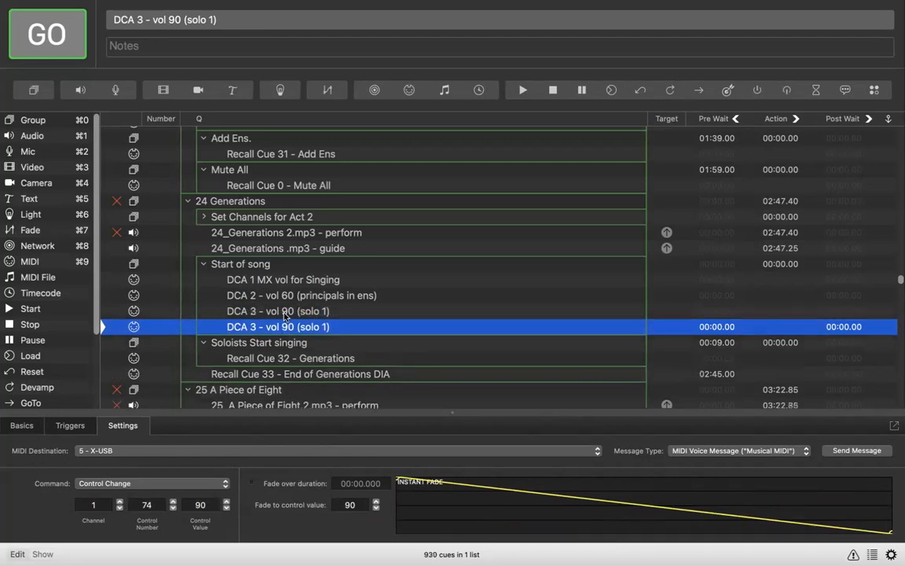
key("super+d")
left_click(257, 326)
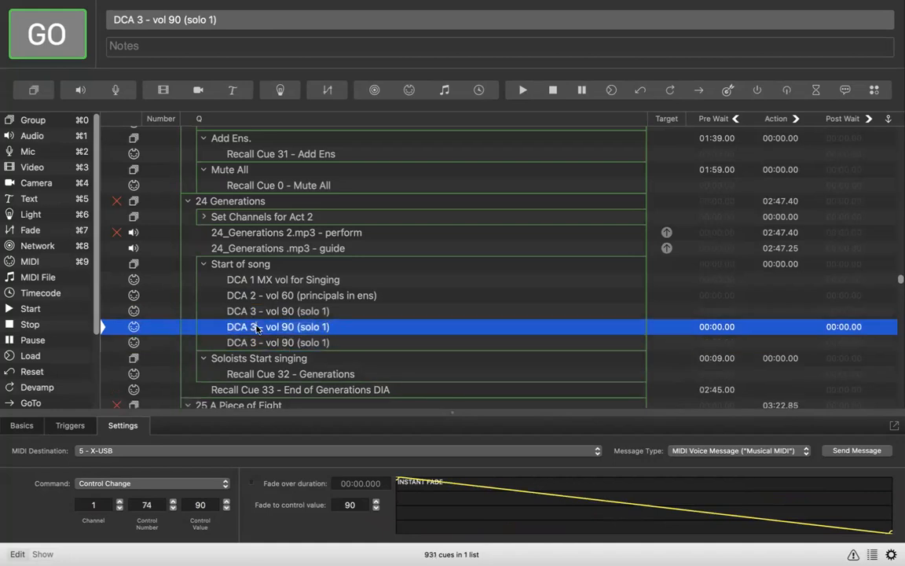
left_click(256, 327)
type("4")
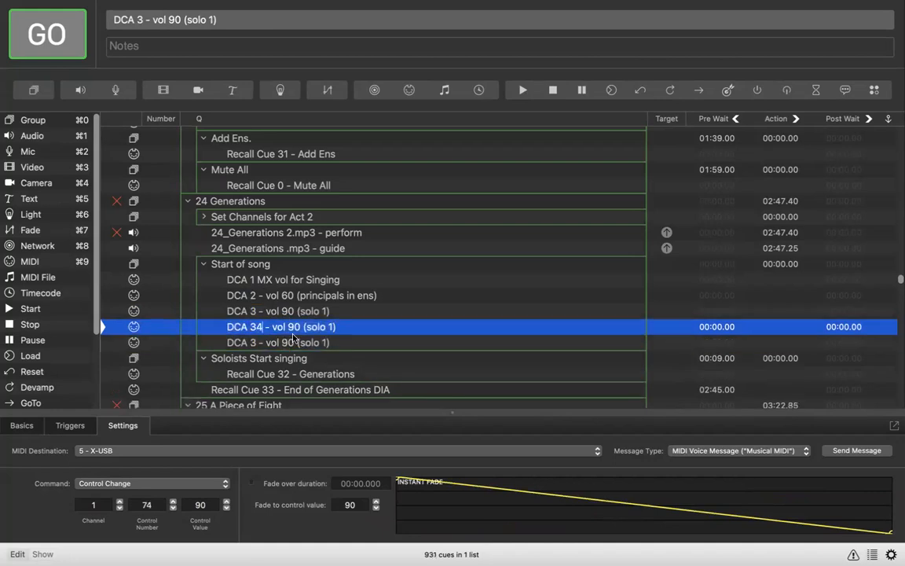
double_click(329, 327)
type("2")
- Rename the second copy of the DCA 3 cue "DCA 5 - vol 90 (solo 3)"
double_click(328, 343)
left_click(326, 343)
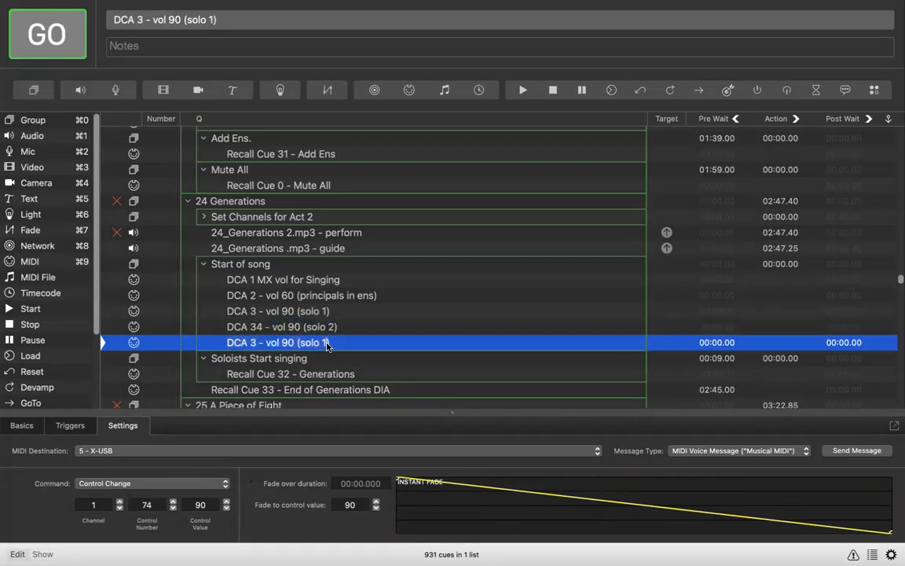
type("3")
left_click(253, 345)
double_click(251, 343)
type("5")
- Correct the solo 2 cue's name to "DCA 4 - vol 90 (solo 2)"
left_click(259, 329)
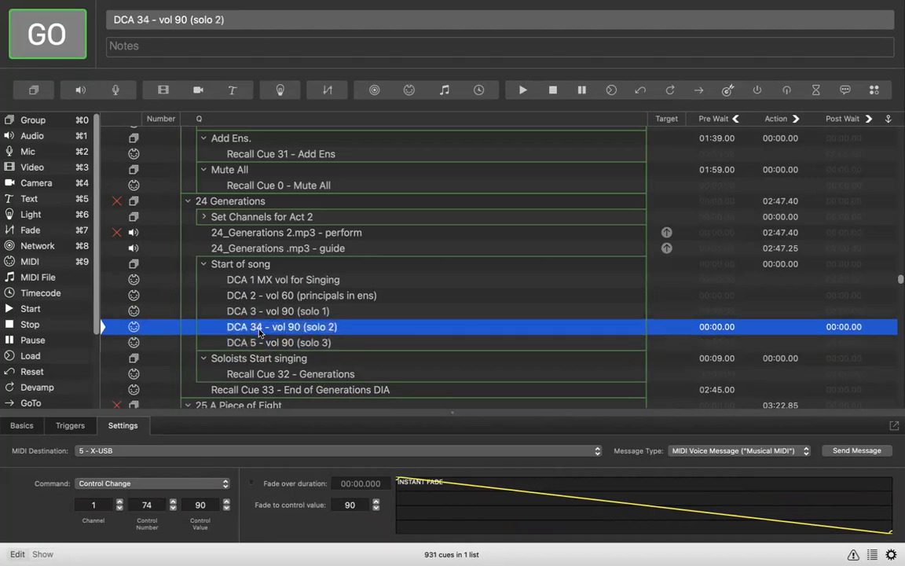
key("BackSpace")
left_click(283, 316)
left_click(257, 327)
left_click(255, 312)
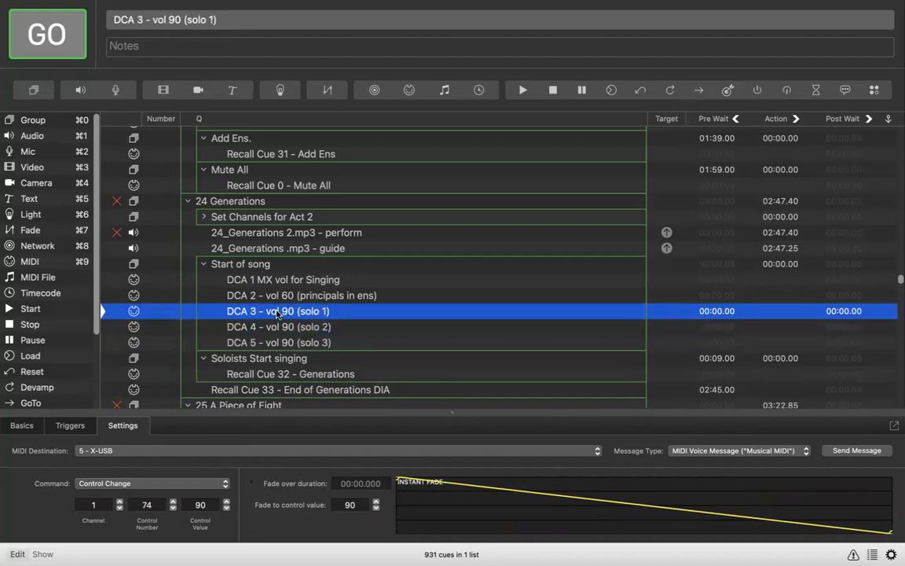
- Raise the DCA 4 cue's control number by one and set the DCA 5 cue's control number to 76
left_click(283, 327)
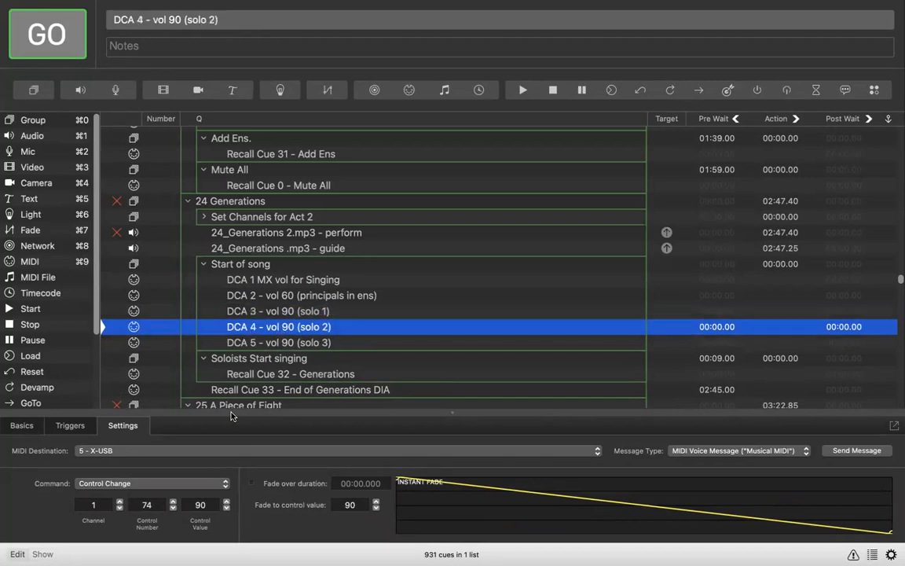
left_click(172, 500)
key("Down")
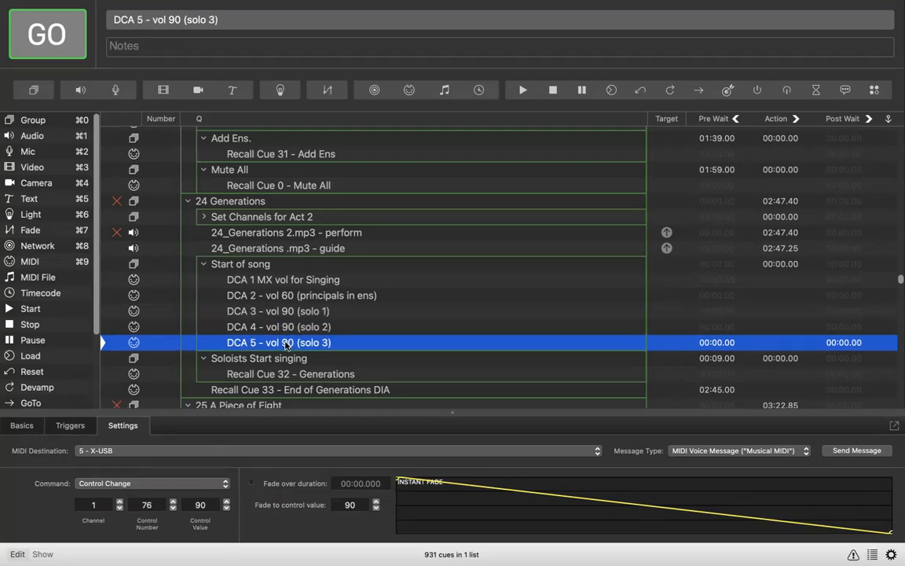
- Copy the "DCA 2 - vol 60 (principals in ens)" cue and paste it twice below the DCA 5 cue
left_click(286, 297)
left_click(290, 342)
key("super+v")
key("super+v")
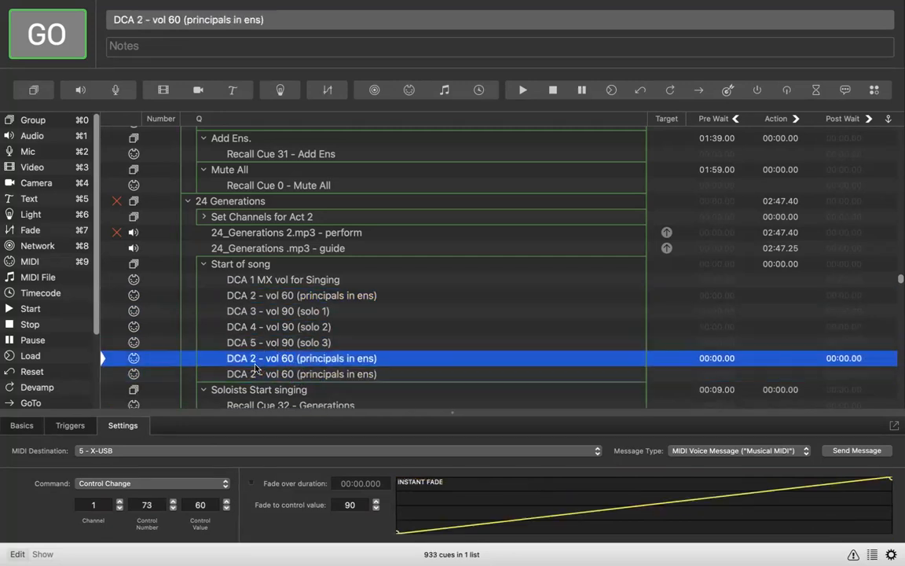
- Renumber the two pasted cues' names as DCA 6 and DCA 7
double_click(254, 360)
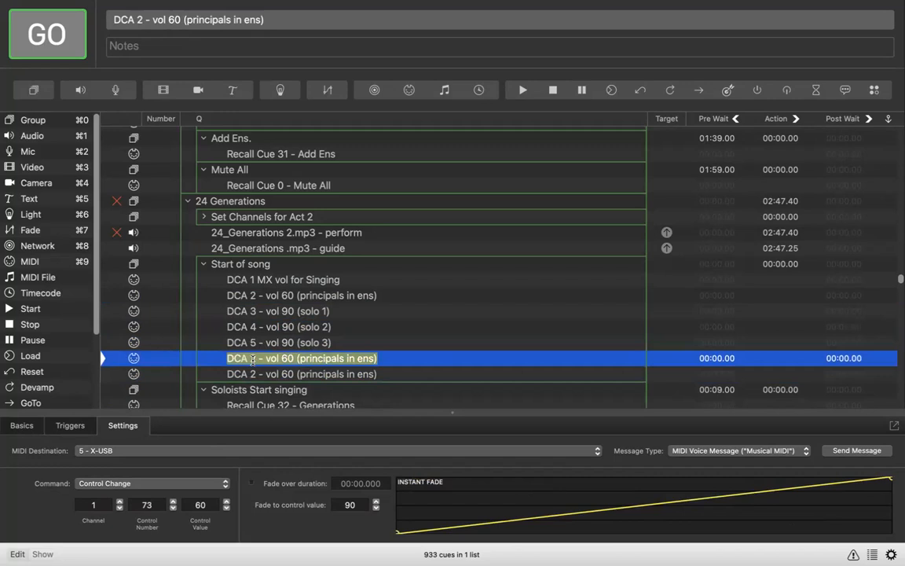
left_click(252, 359)
double_click(253, 360)
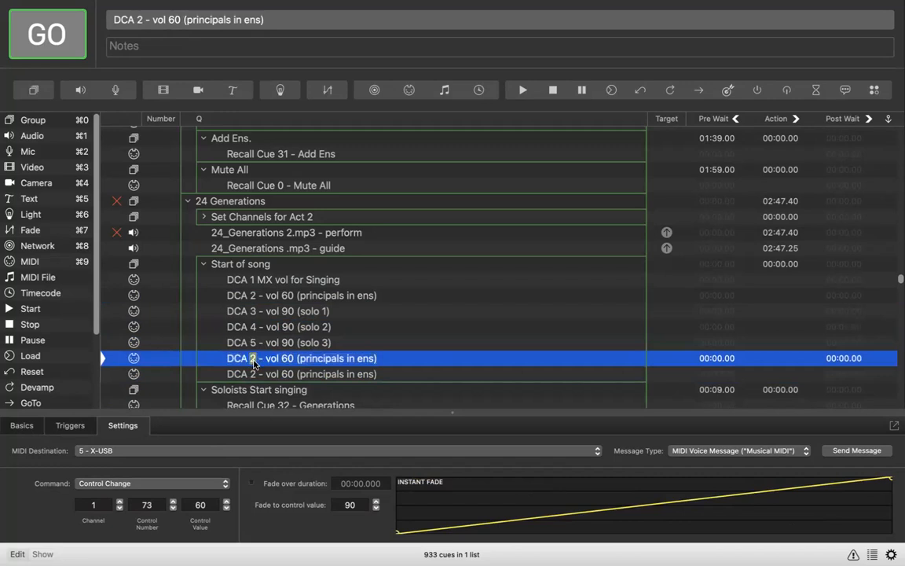
type("6")
double_click(254, 374)
left_click(253, 374)
double_click(253, 374)
type("7")
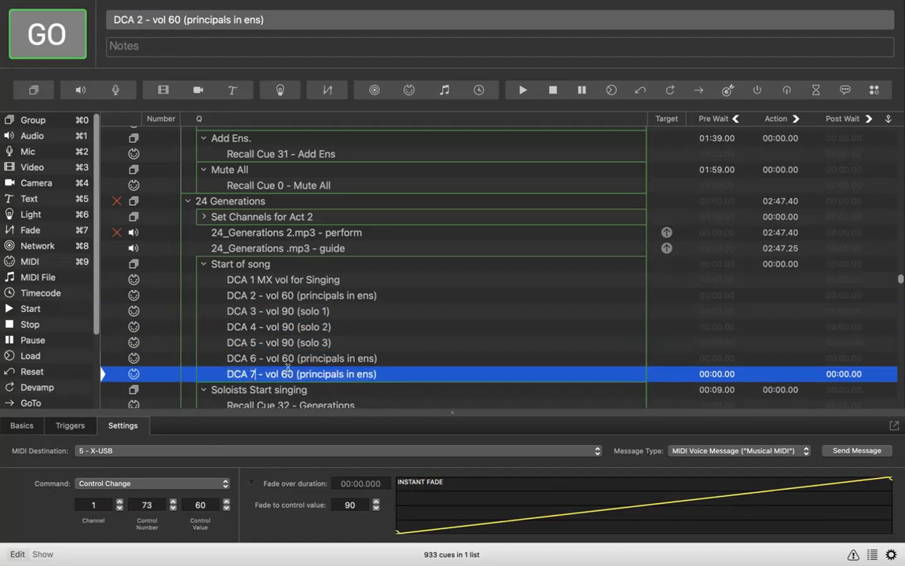
- Rename the two pasted cues as "DCA 6 - vol 60 ens" and "DCA 7 - vol 60 ens"
double_click(315, 359)
left_click_drag(297, 358, 378, 358)
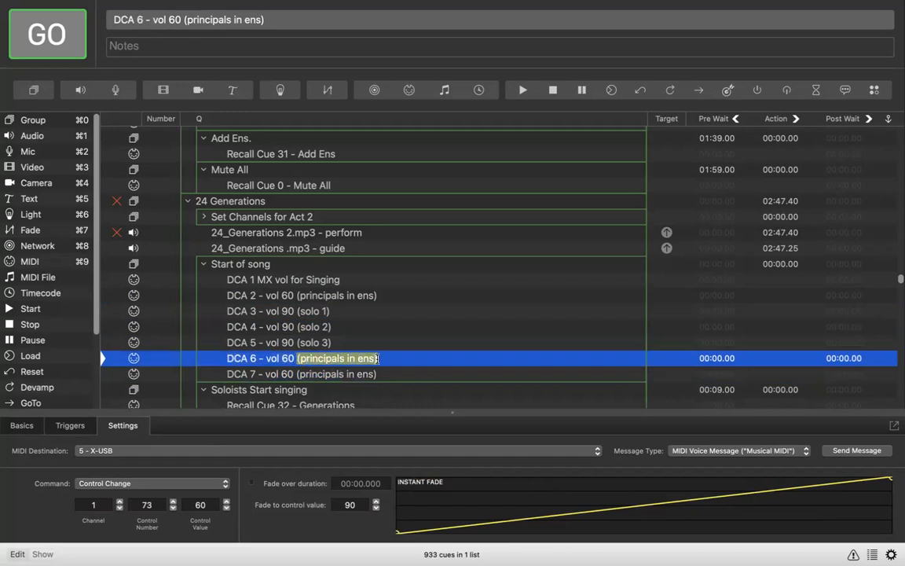
type("ens")
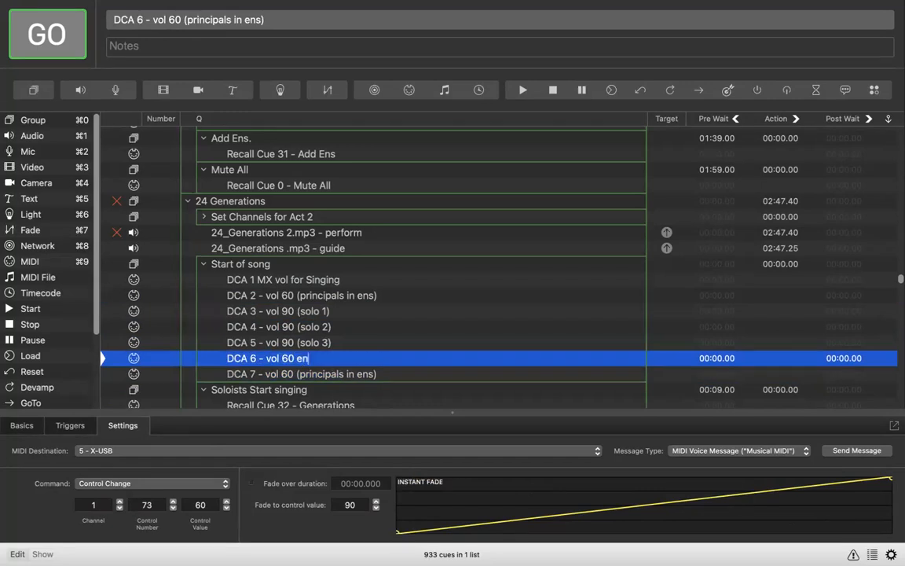
double_click(374, 374)
left_click_drag(391, 375, 299, 374)
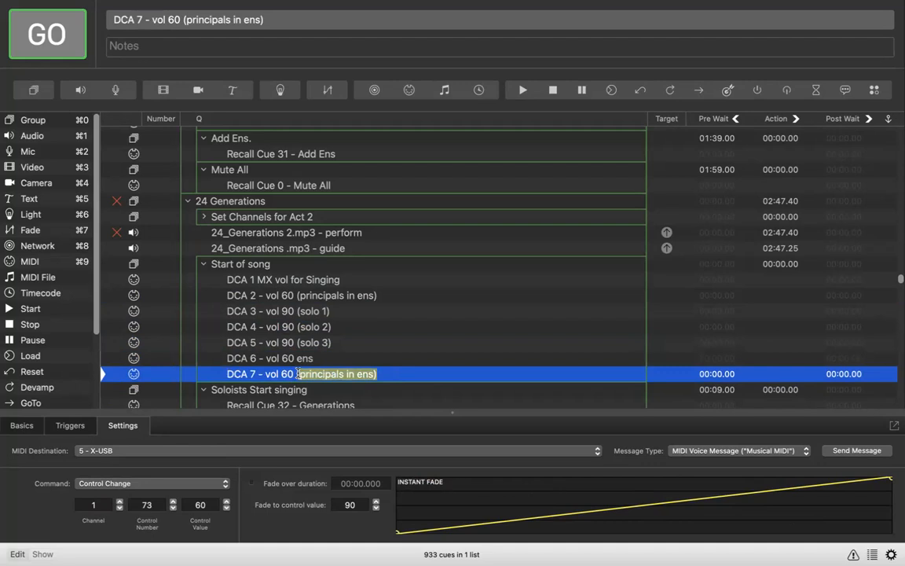
type("ens")
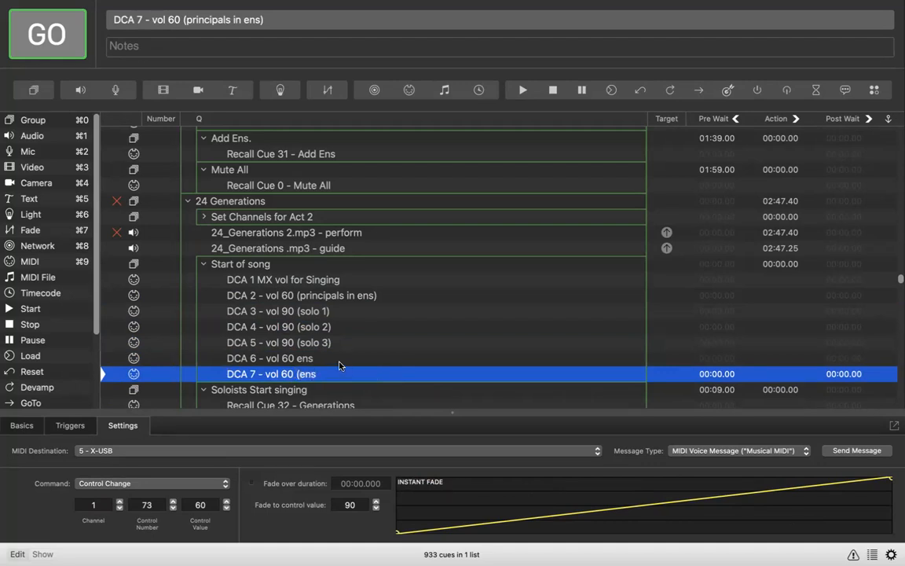
left_click(299, 375)
key("BackSpace")
left_click(321, 363)
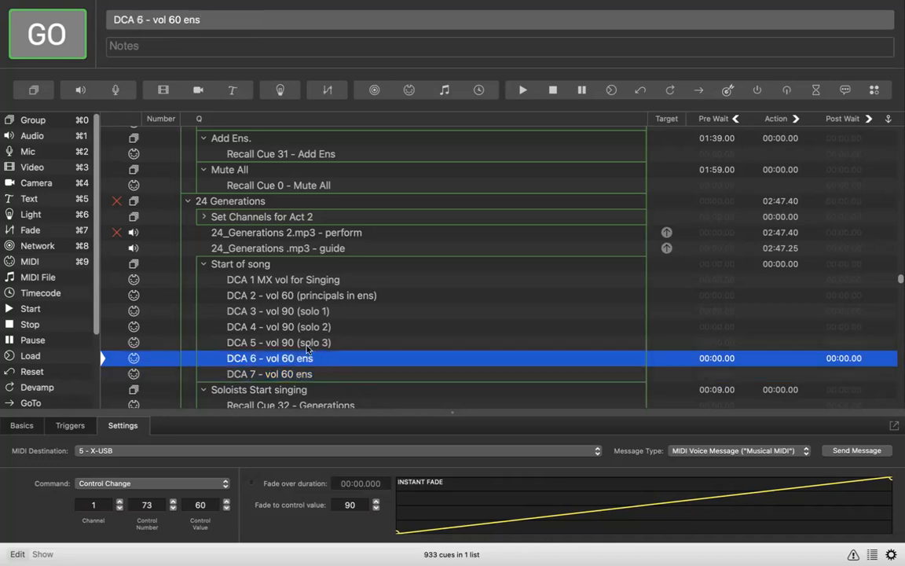
- Set the control number to 77 for the DCA 6 cue and 78 for the DCA 7 cue, and check them against the other DCA cues
left_click(304, 344)
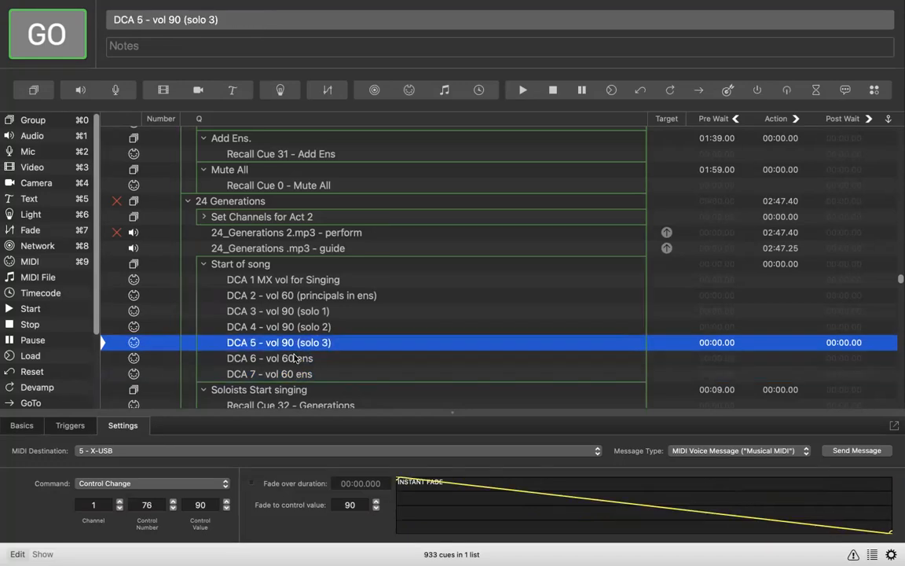
left_click(295, 357)
left_click(152, 507)
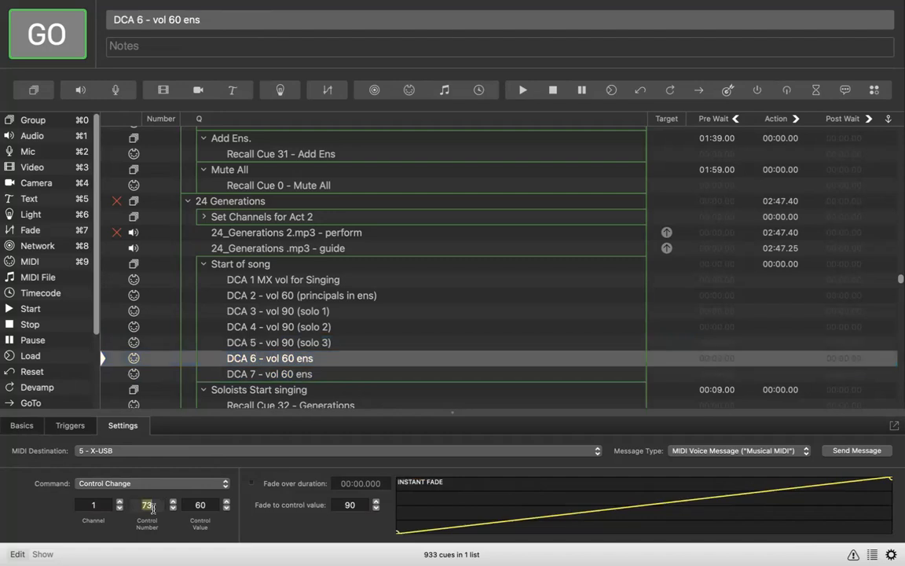
type("77")
left_click(285, 375)
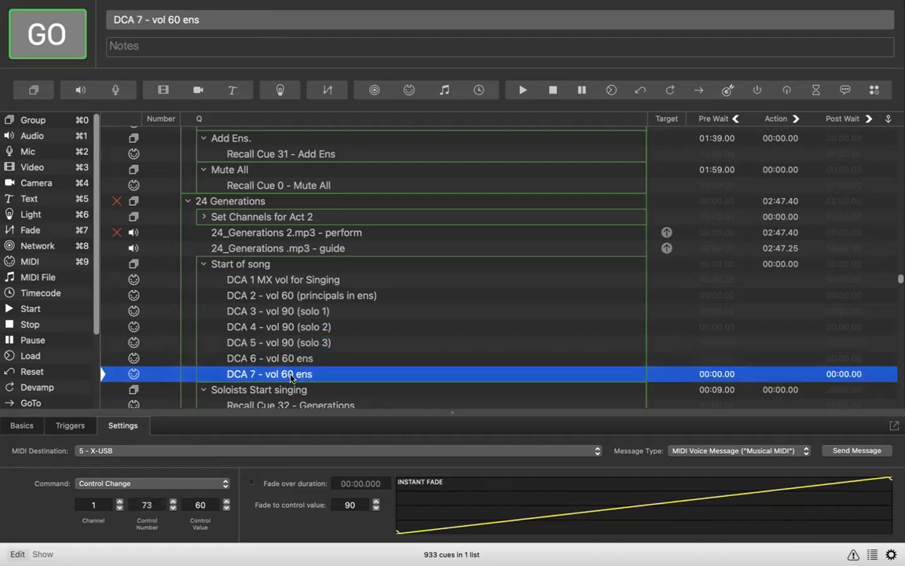
left_click(149, 506)
left_click(150, 506)
type("78")
key("Return")
left_click(318, 359)
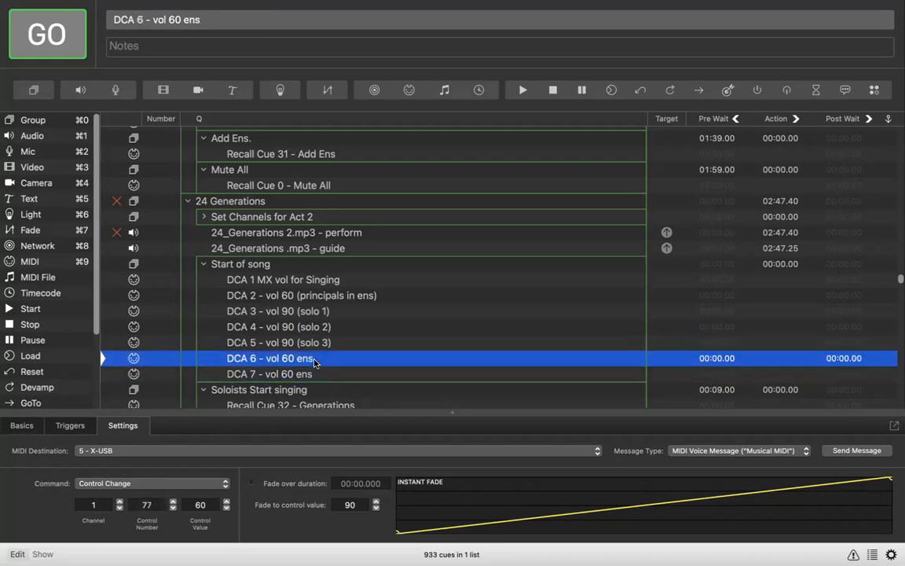
left_click(309, 297)
left_click(301, 283)
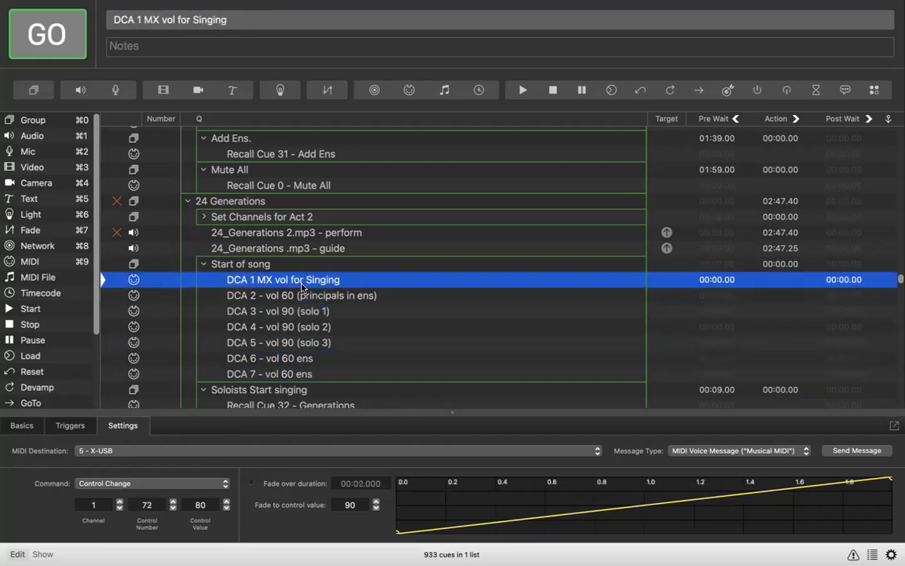
left_click(294, 374)
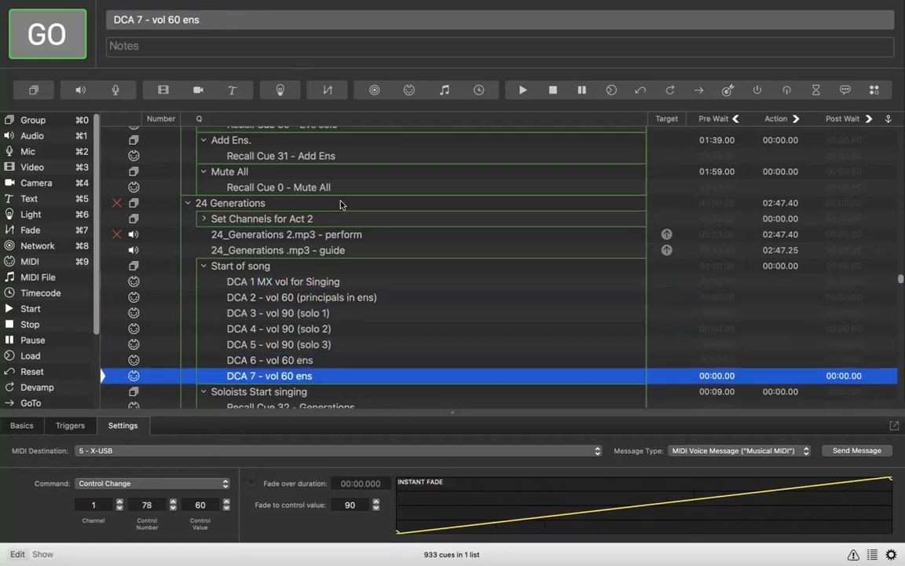
- Copy the "Rev 85" cue from the Start group of 23 Children of Eden and paste it below the DCA 7 cue
scroll(343, 203, "up", 10)
scroll(340, 203, "up", 1)
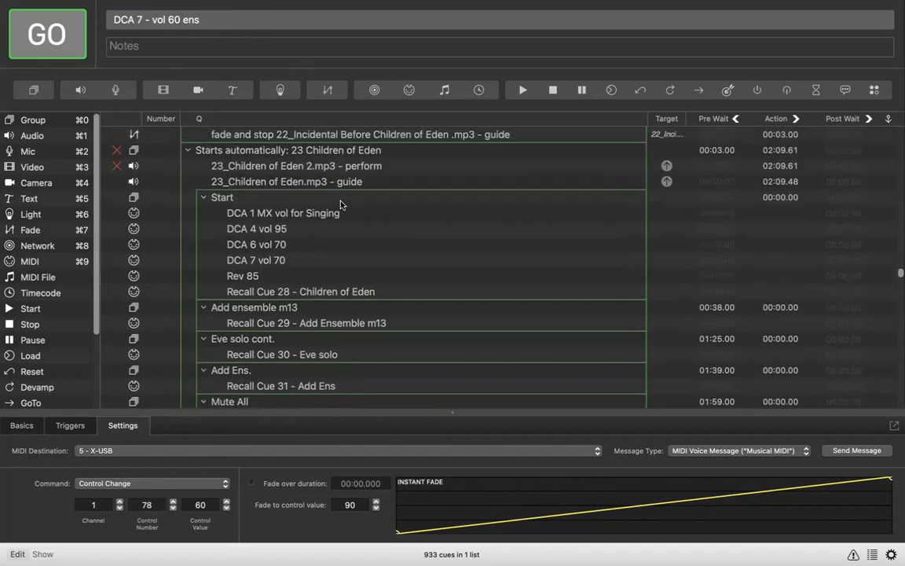
left_click(256, 277)
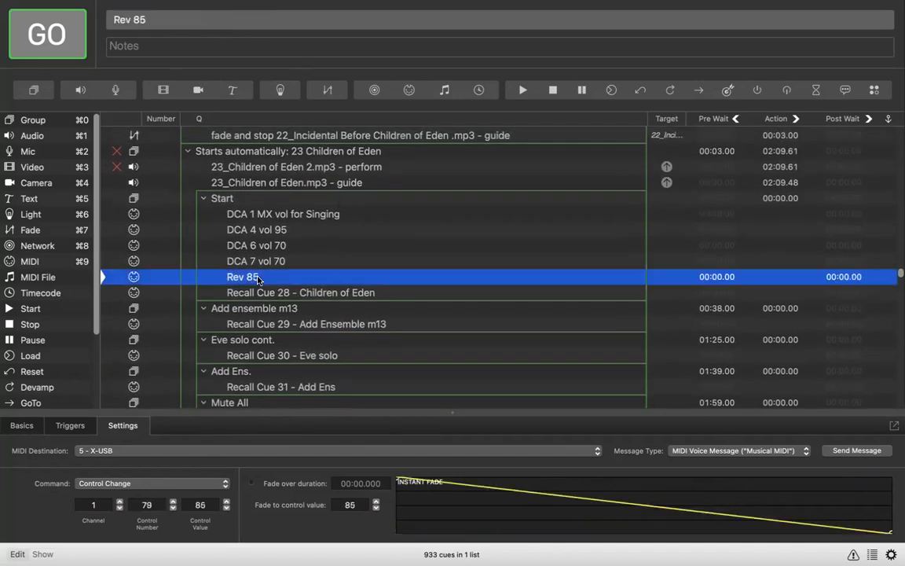
scroll(343, 354, "down", 12)
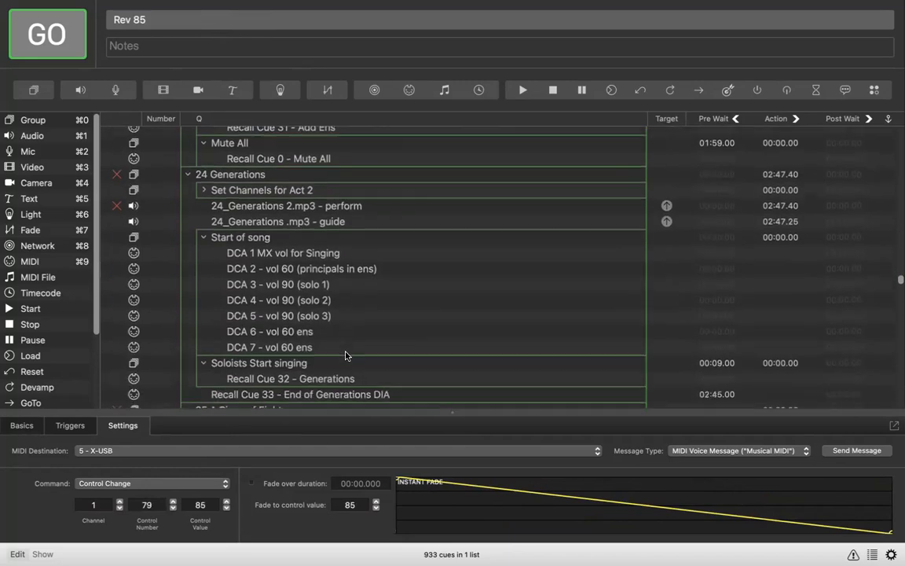
left_click(287, 324)
key("super+v")
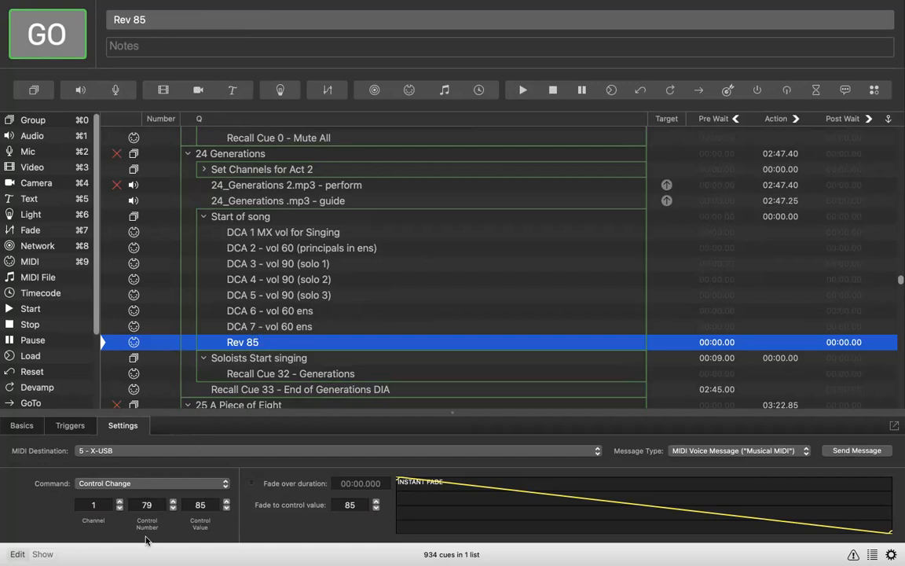
- Review the Start of song group's mode and DCA and reverb cues, plus the Snip 83 cue's settings in Set Channels for Act 2
left_click(259, 327)
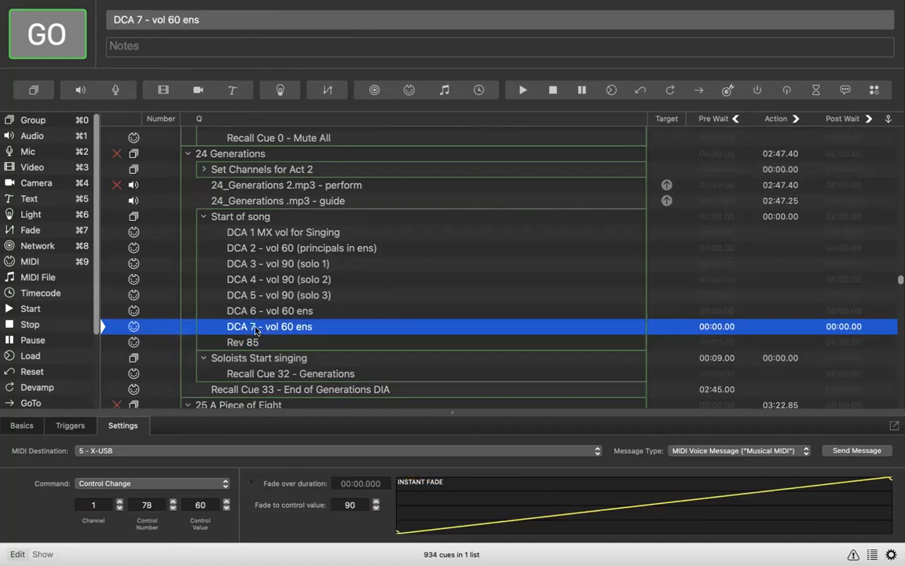
left_click(250, 342)
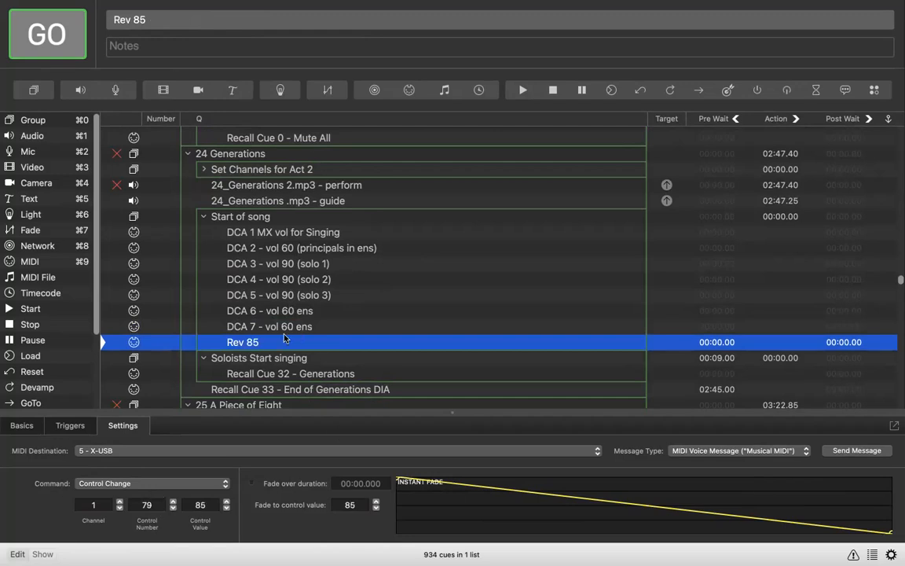
left_click(305, 220)
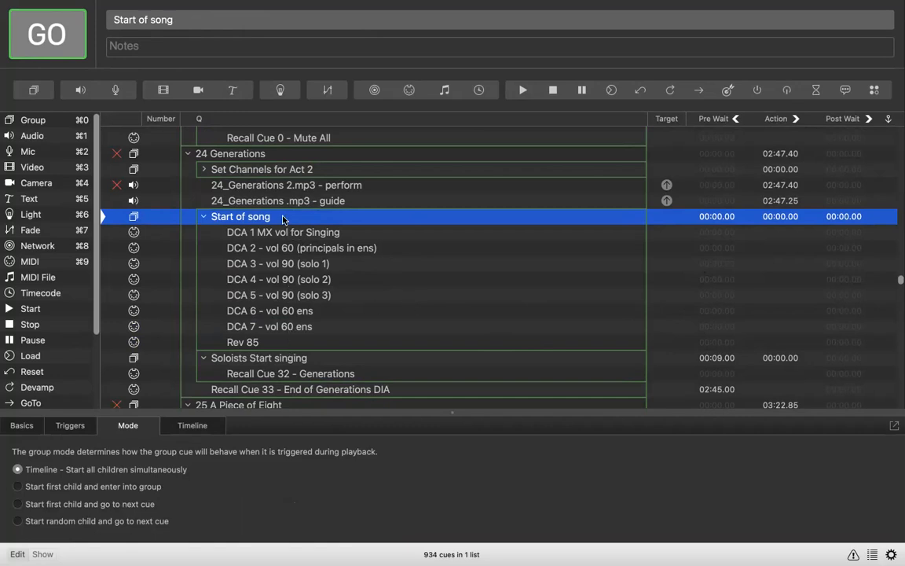
key("Down")
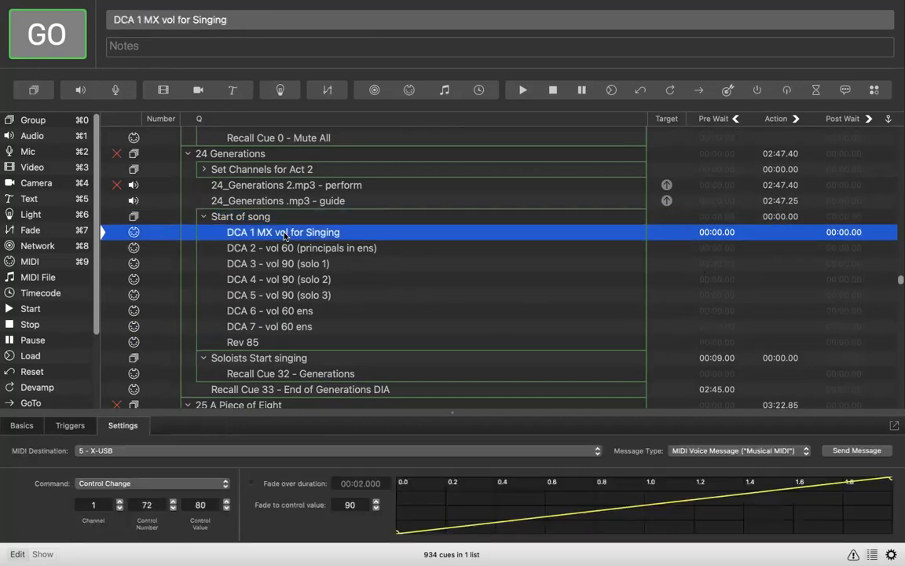
left_click(271, 341, "shift")
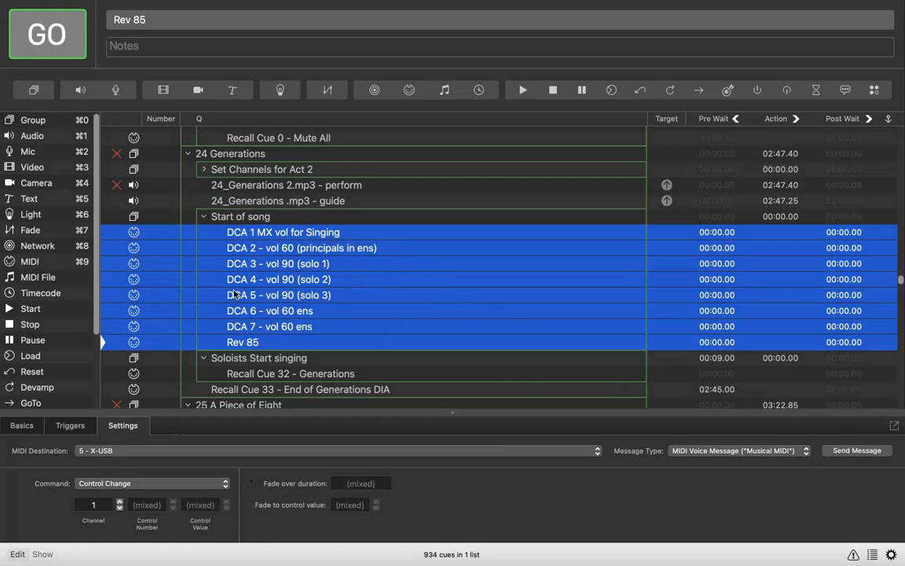
left_click(220, 216)
left_click(204, 217)
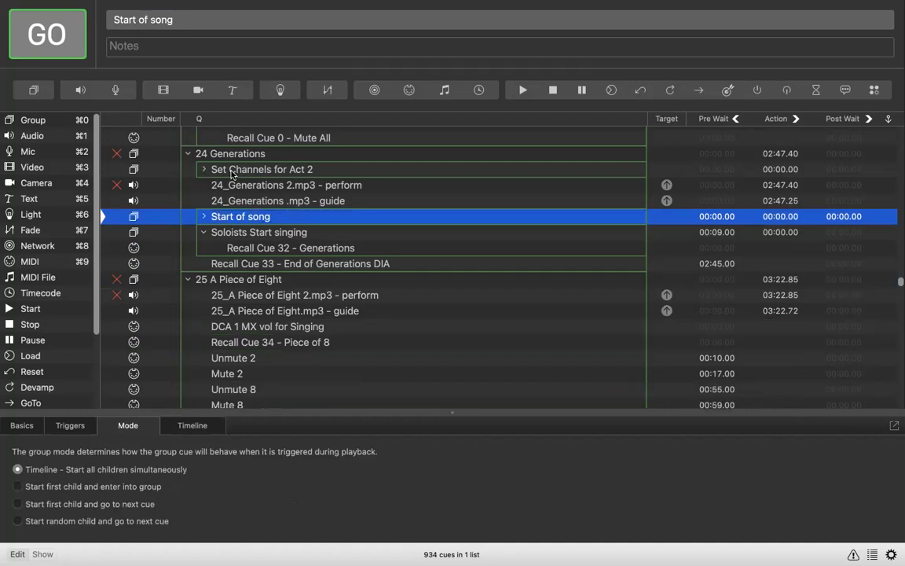
left_click(204, 171)
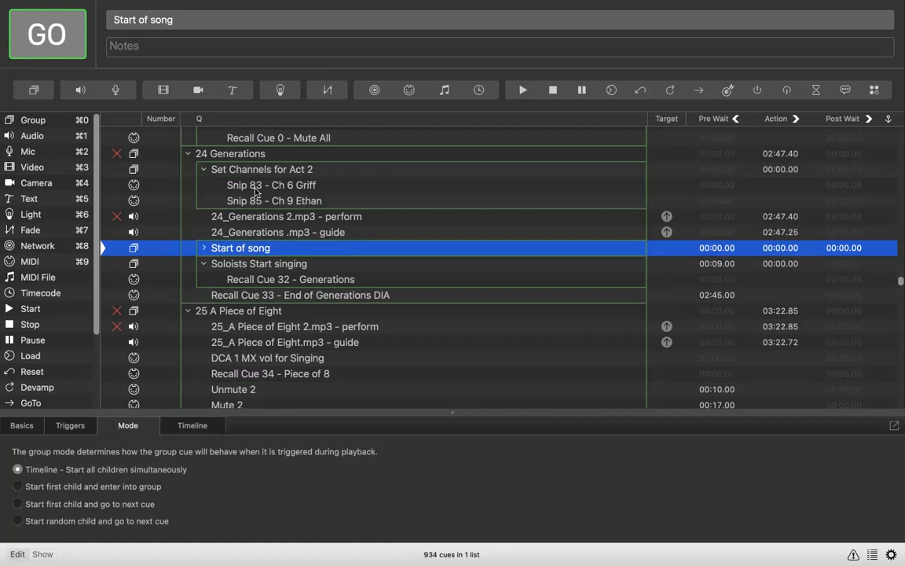
left_click(255, 187)
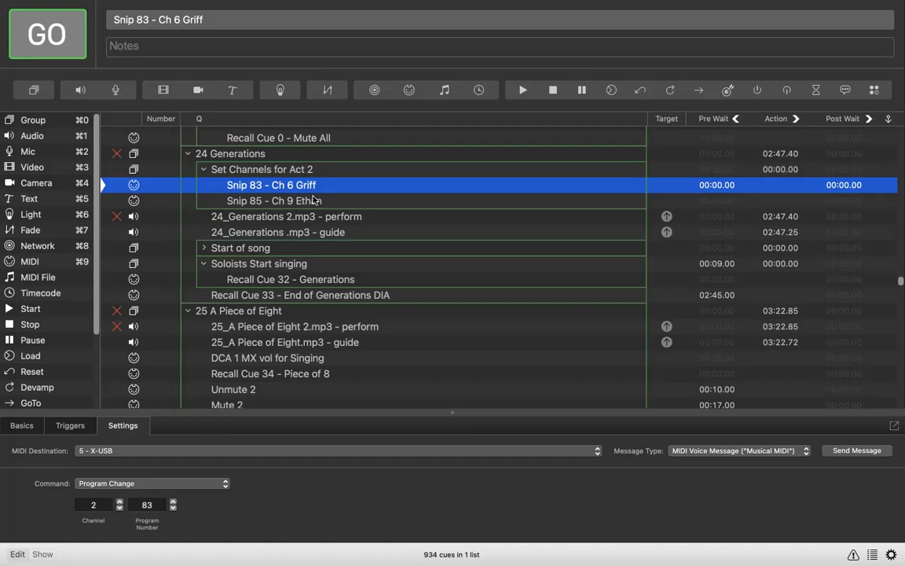
left_click(203, 169)
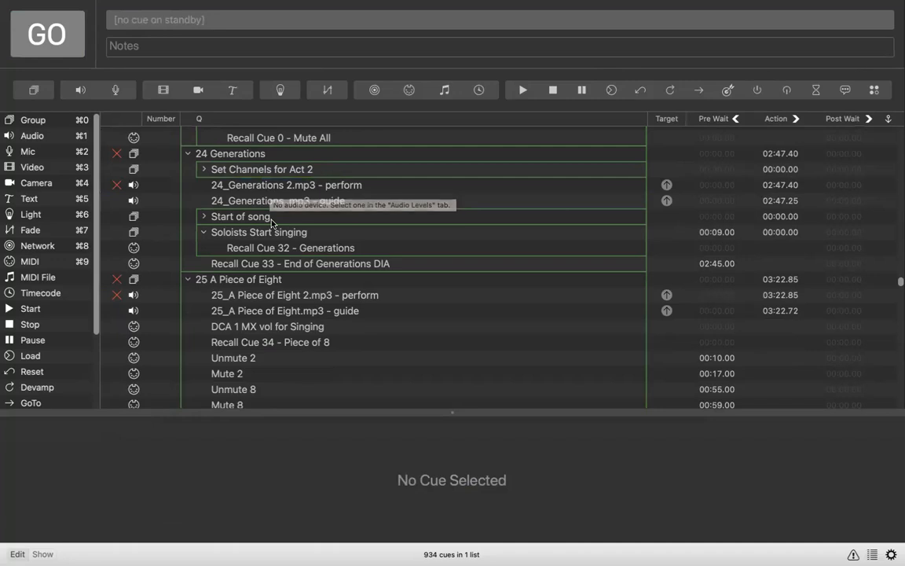
- Rename the Start of song group as "Set DCA levels at start of song" and collapse it
left_click(204, 216)
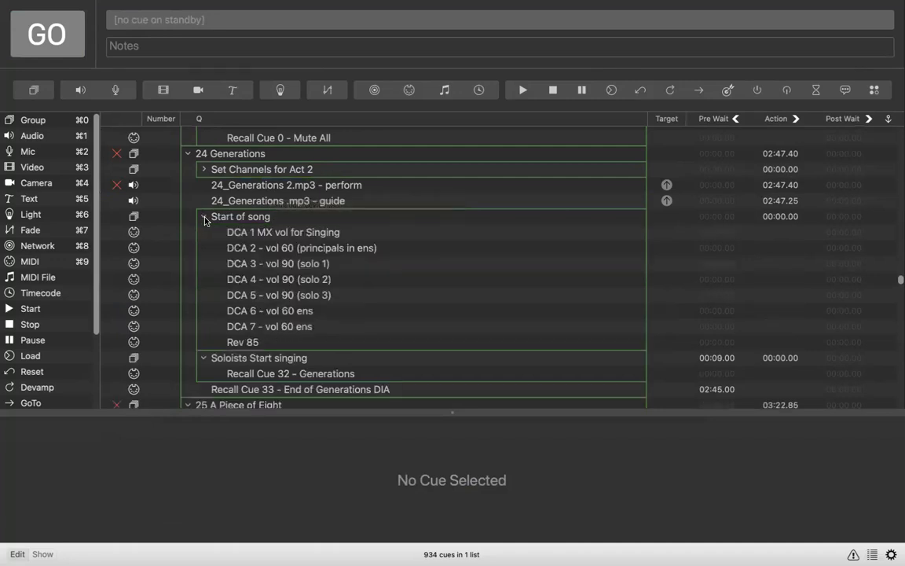
left_click(263, 220)
double_click(264, 220)
left_click(266, 218)
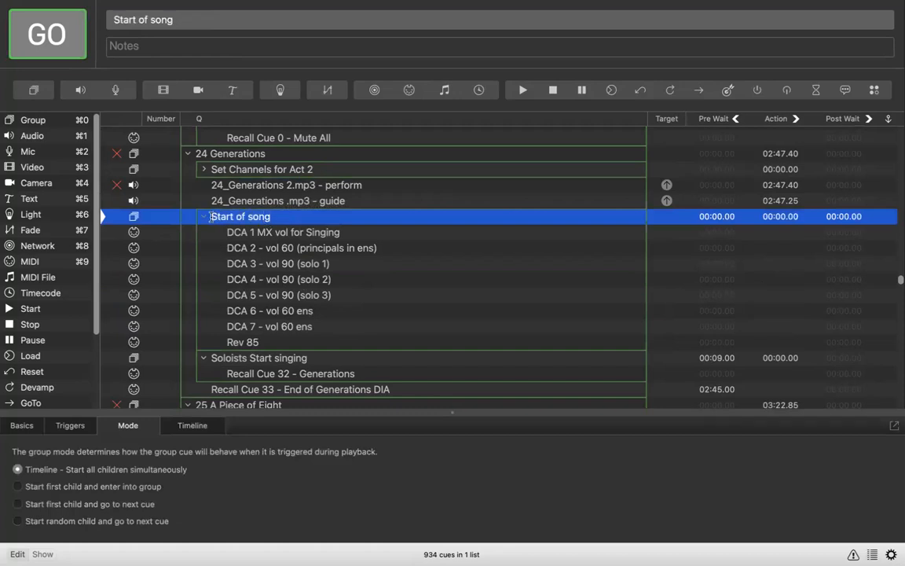
type("Set DC")
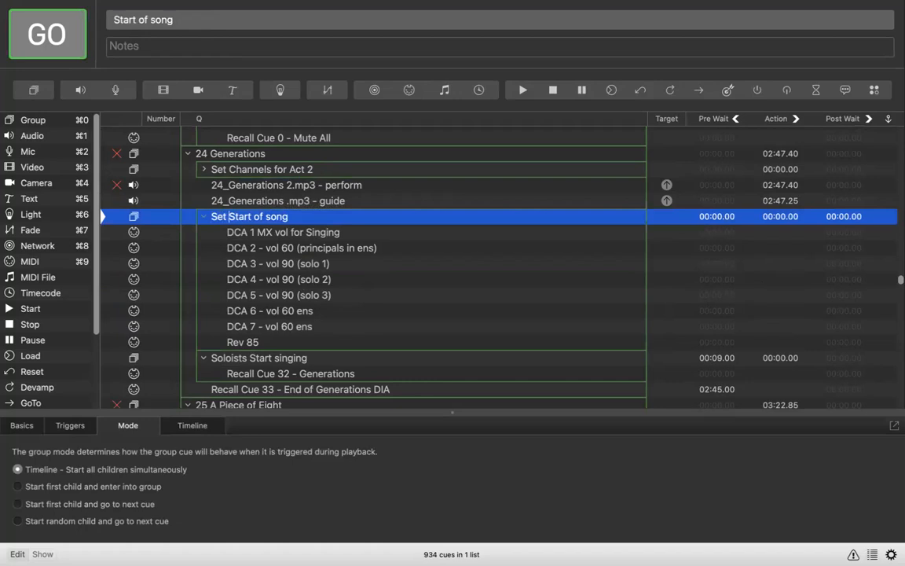
type("A levels")
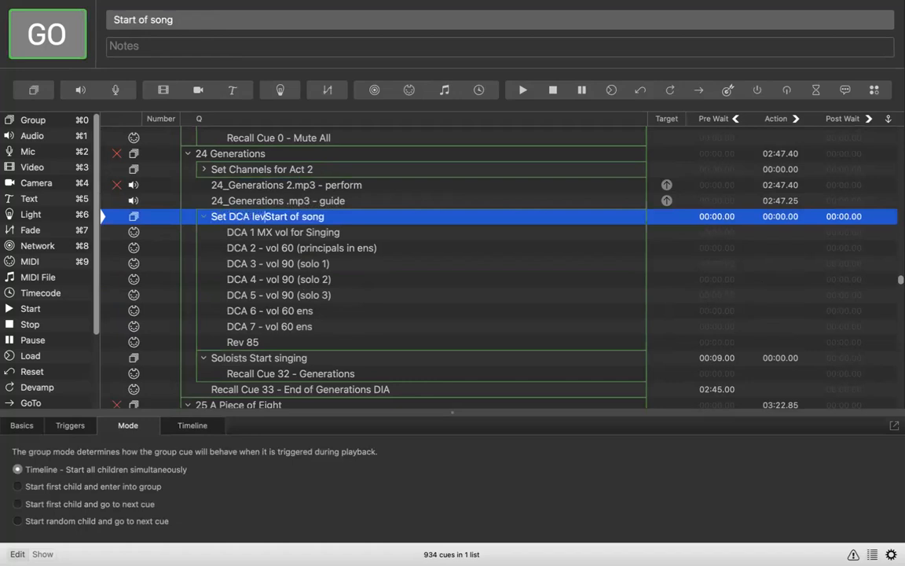
type(" at")
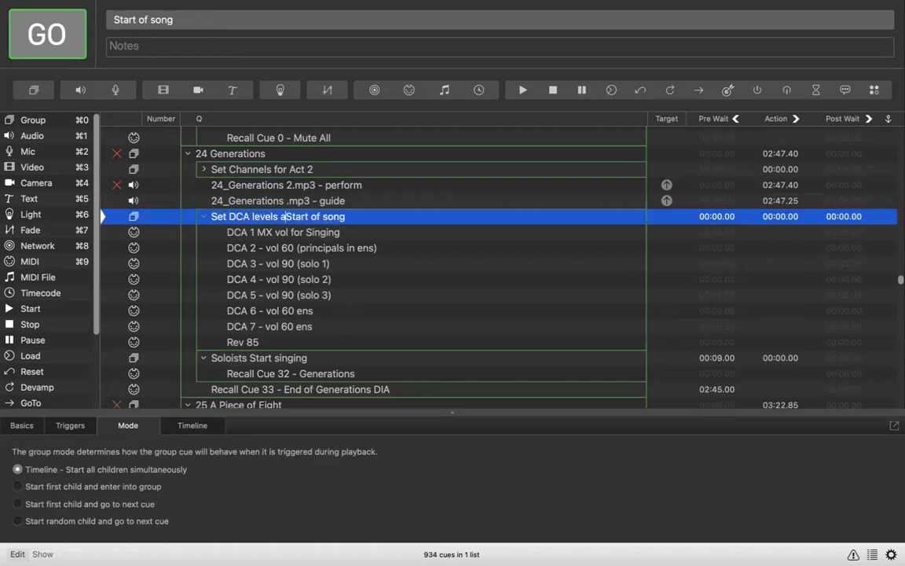
key("shift+Right")
type("s")
key("Return")
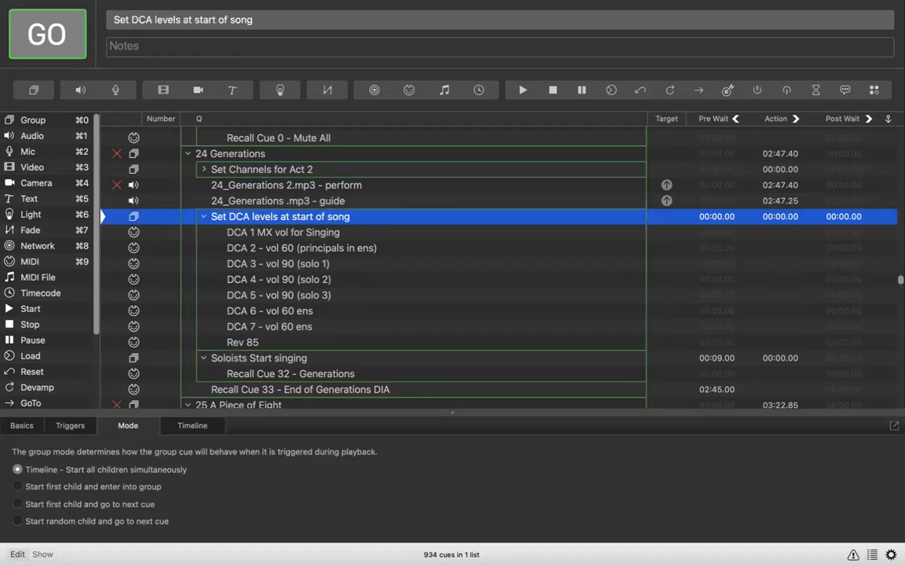
left_click(202, 219)
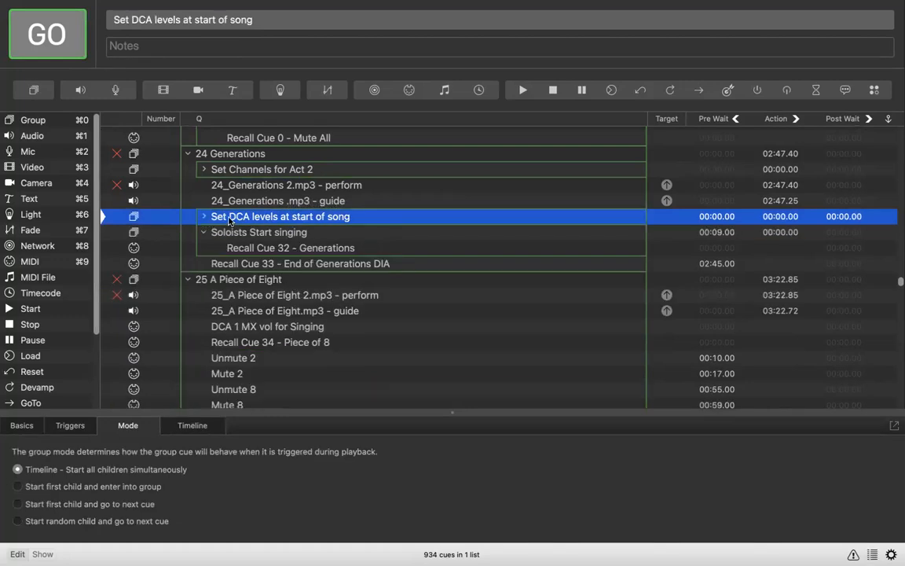
- Examine the program change settings of "Recall Cue 32 - Generations" and the expanded DCA levels group above it
left_click(271, 248)
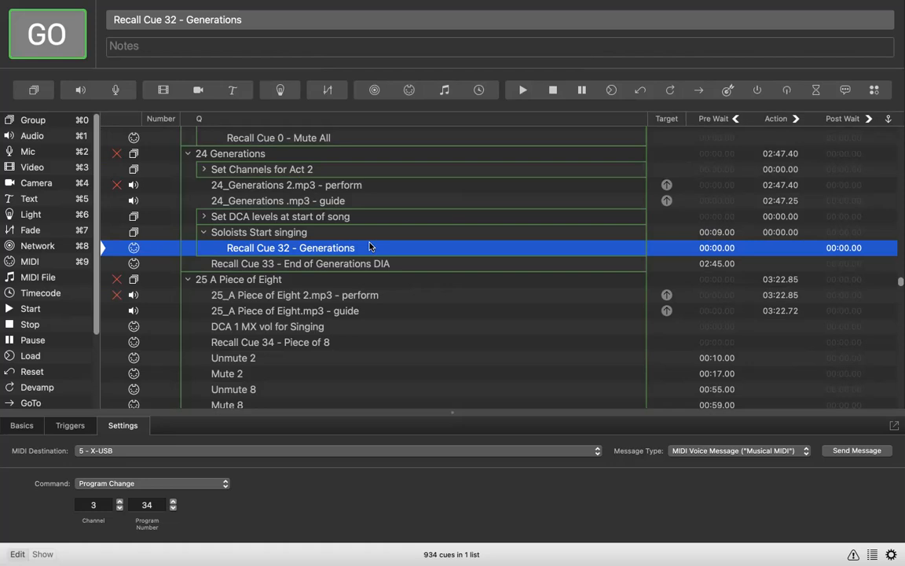
left_click(205, 217)
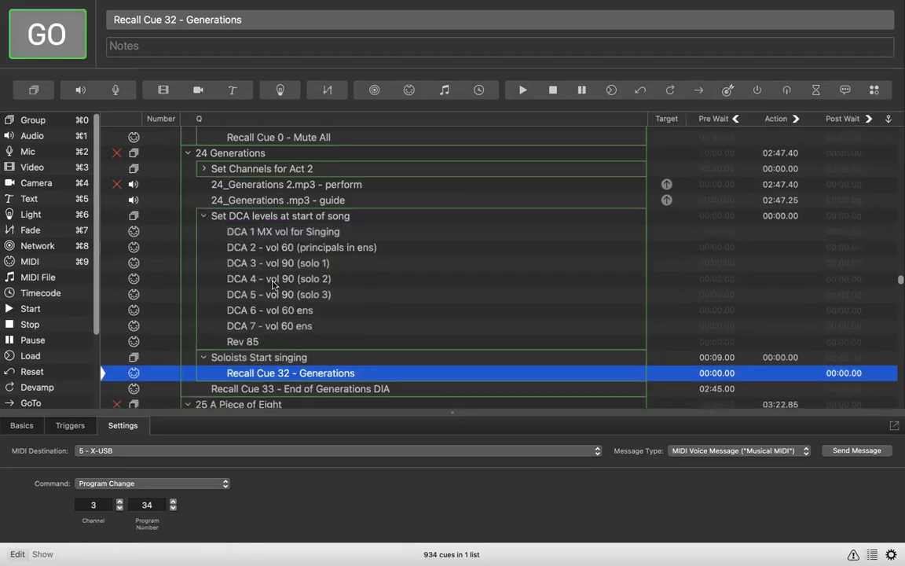
scroll(271, 292, "down", 3)
scroll(272, 285, "down", 2)
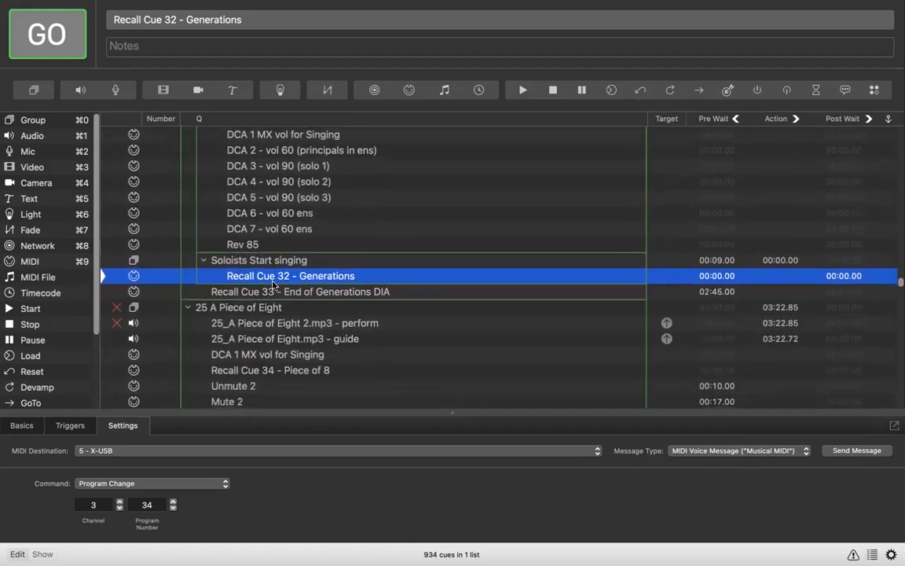
scroll(273, 285, "down", 2)
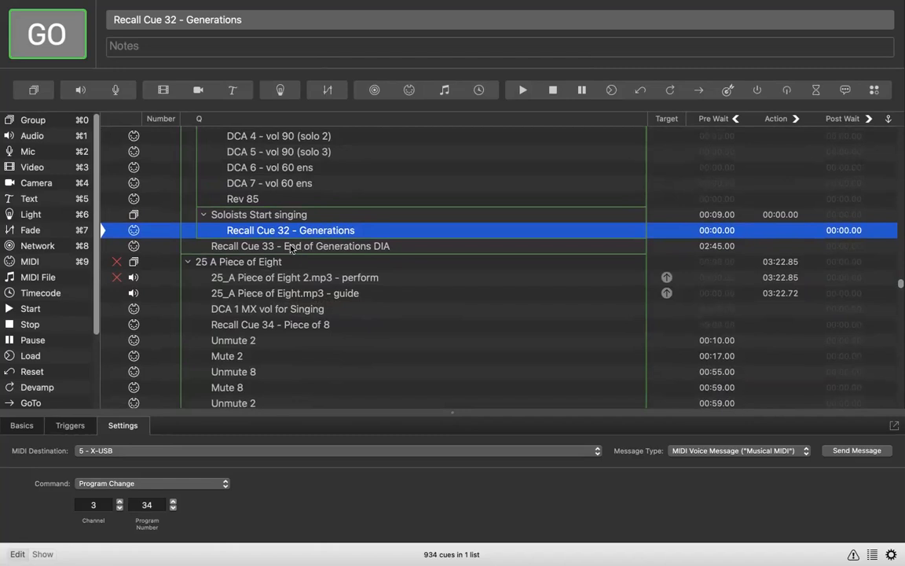
- Copy the "Set DCA 2-7 DIA levels" cue from the End of song group just before 19 Clash of the Generations
scroll(314, 255, "up", 3)
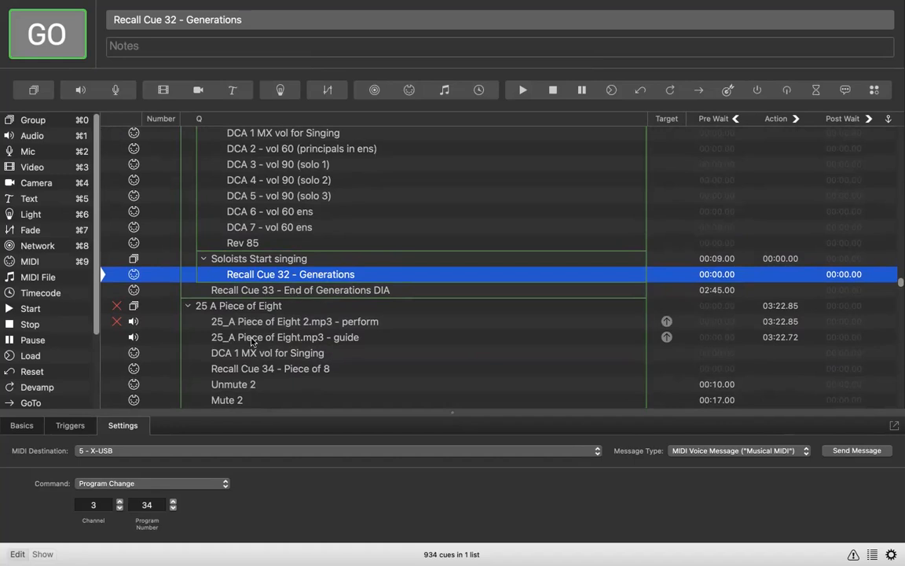
scroll(292, 297, "down", 1)
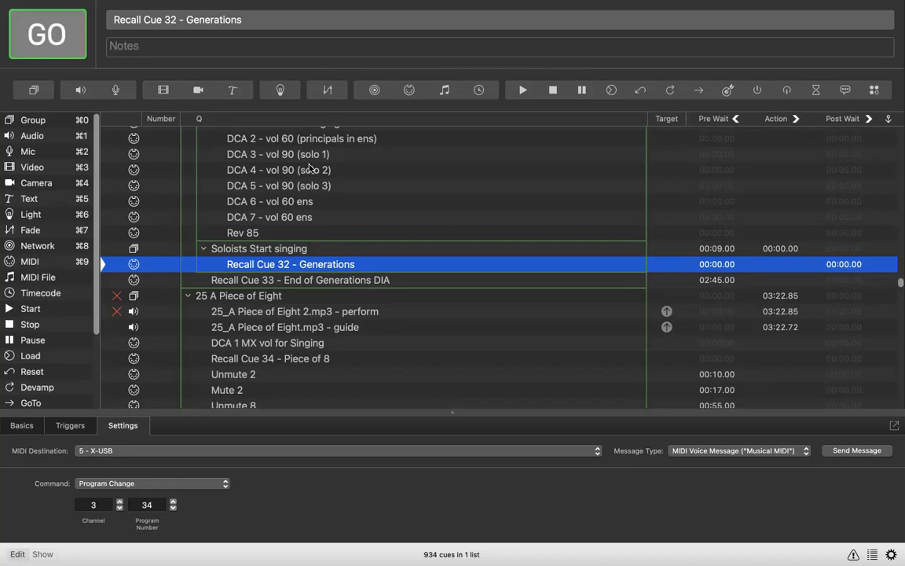
scroll(309, 167, "up", 10)
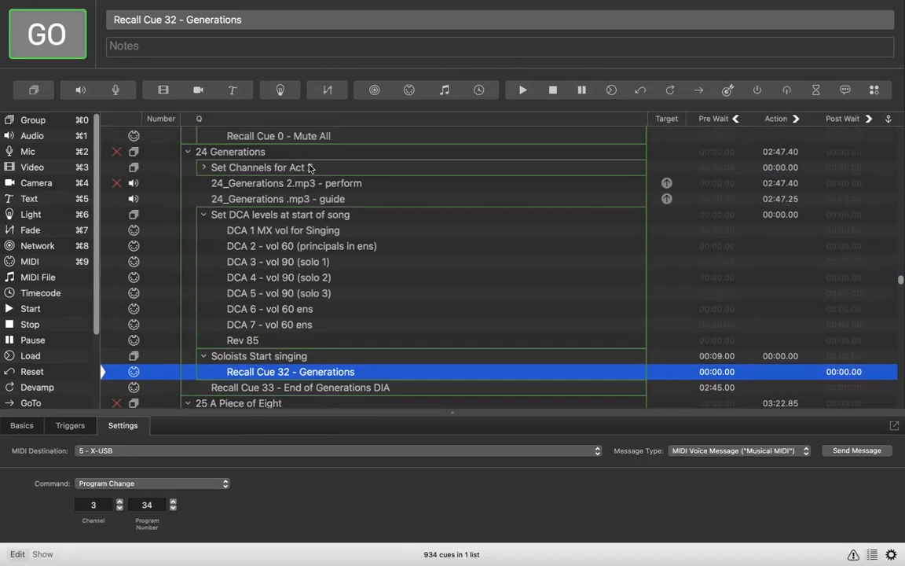
scroll(309, 167, "up", 5)
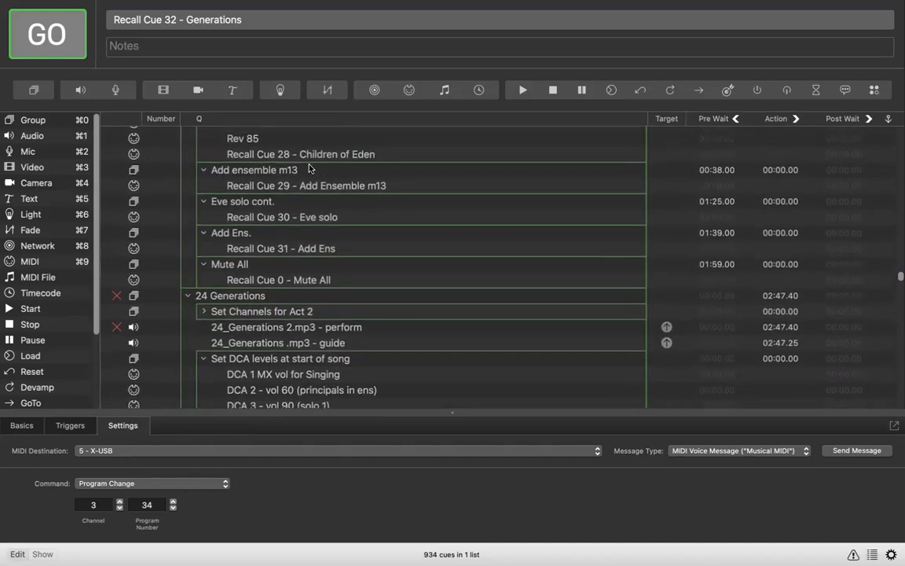
scroll(309, 168, "up", 4)
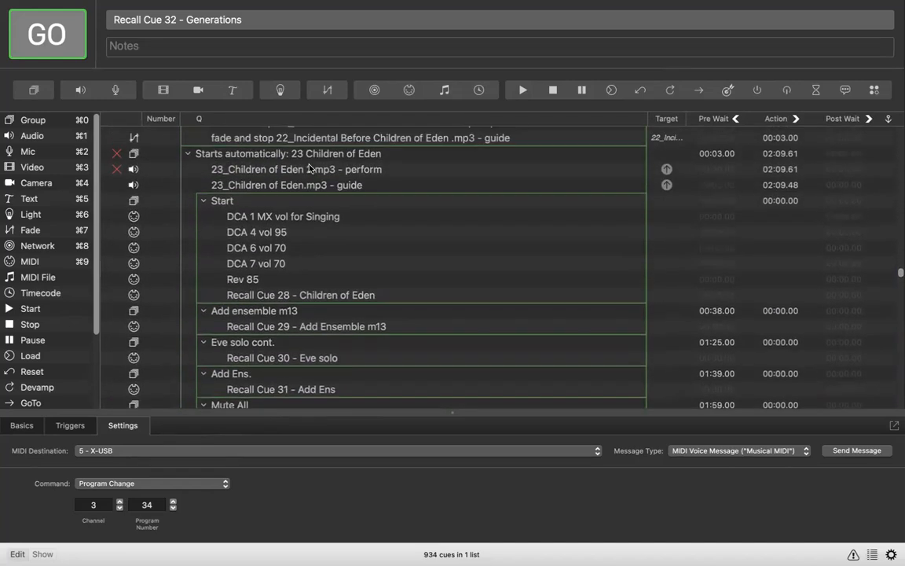
scroll(308, 168, "up", 5)
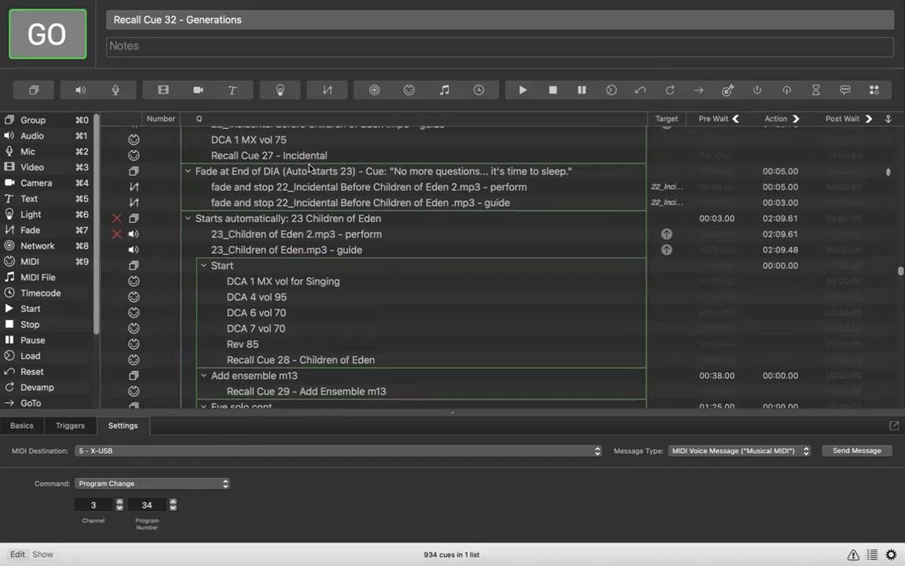
scroll(309, 167, "up", 1)
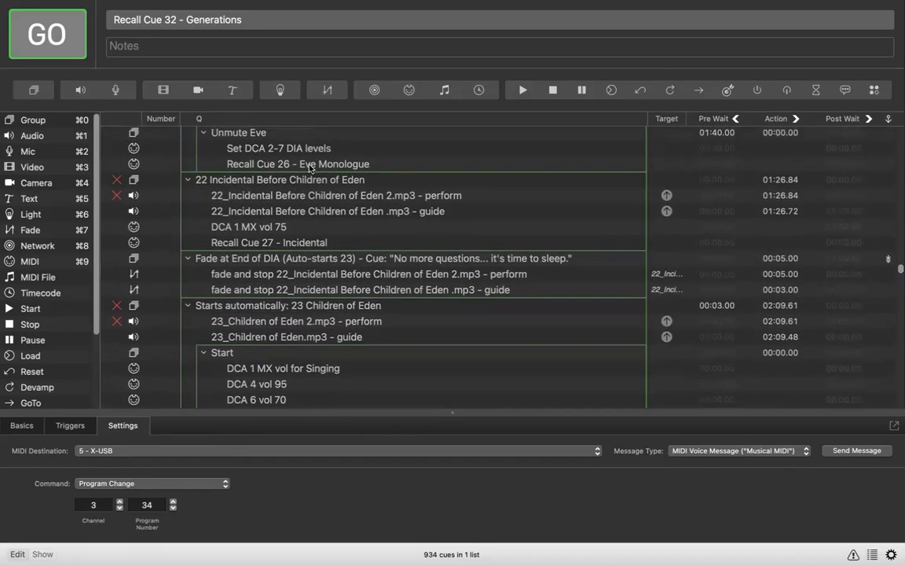
scroll(309, 167, "up", 5)
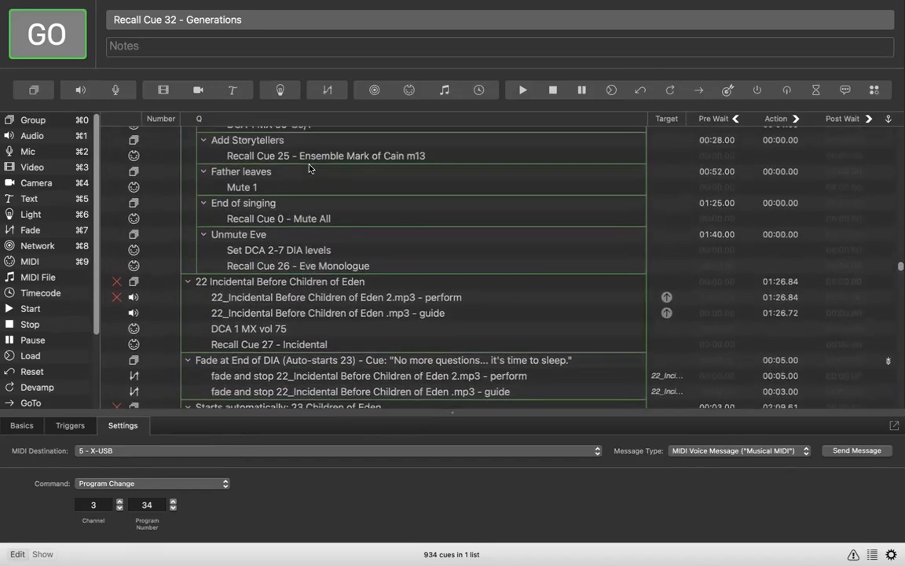
scroll(309, 167, "up", 6)
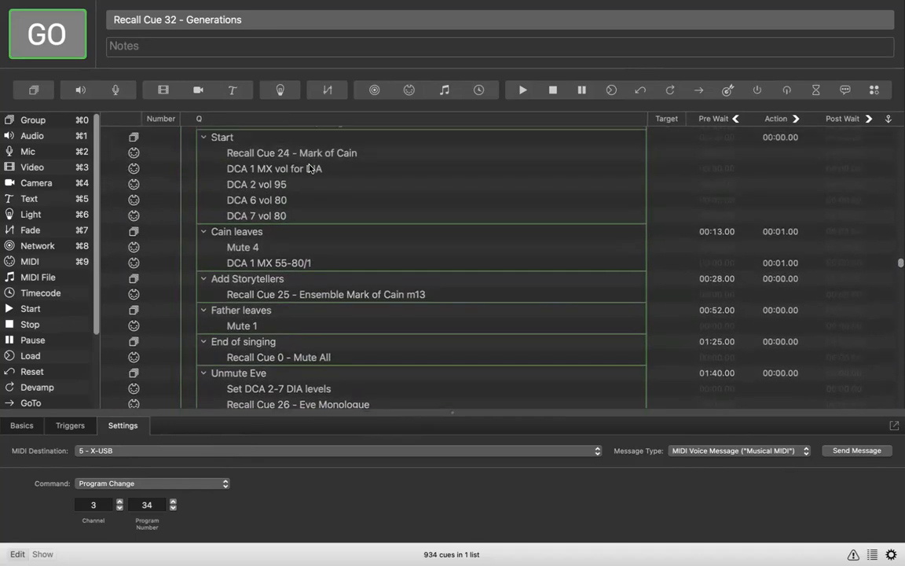
scroll(310, 167, "up", 5)
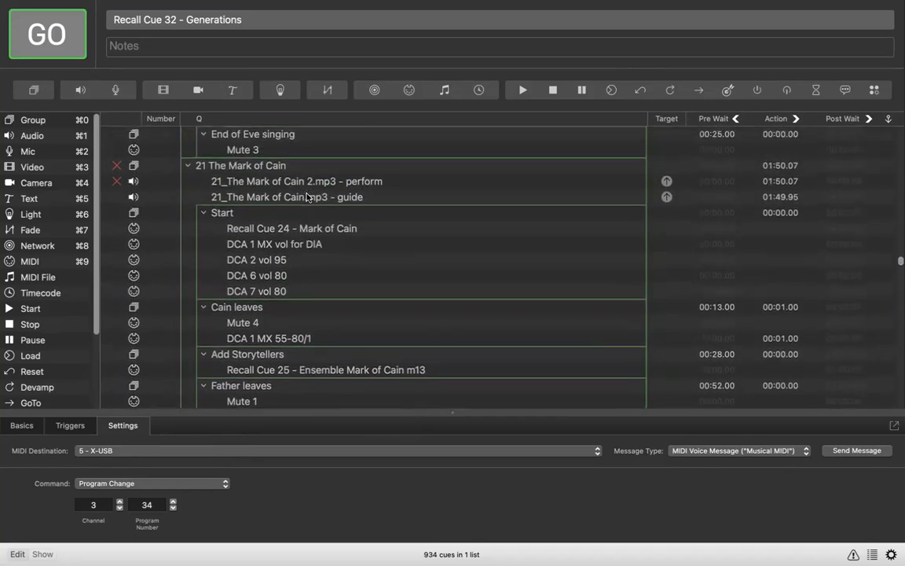
scroll(306, 196, "up", 5)
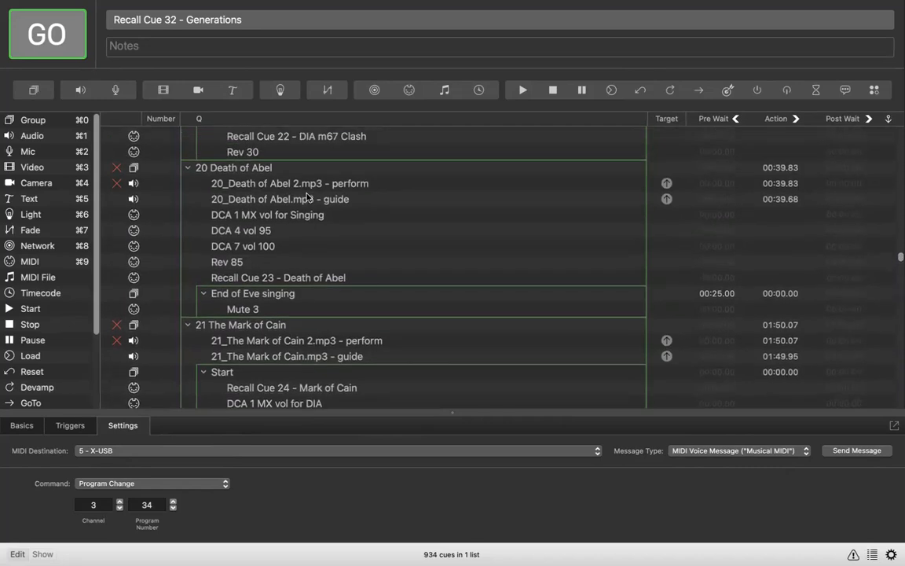
scroll(307, 196, "up", 9)
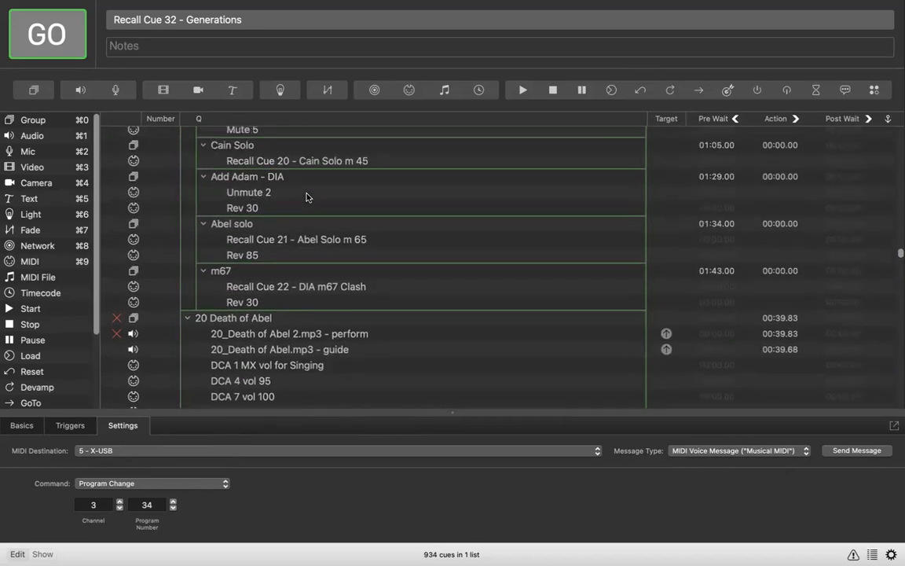
scroll(306, 196, "up", 8)
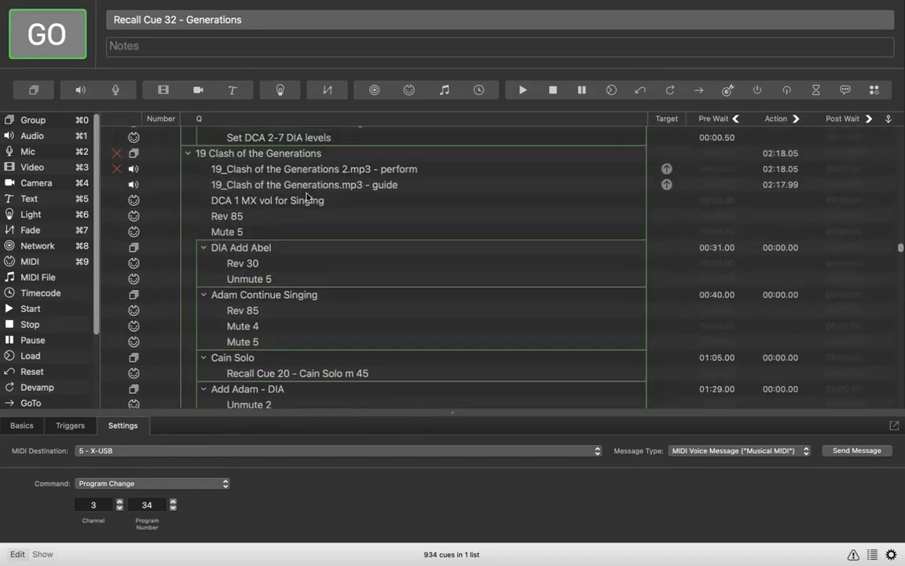
scroll(307, 197, "up", 7)
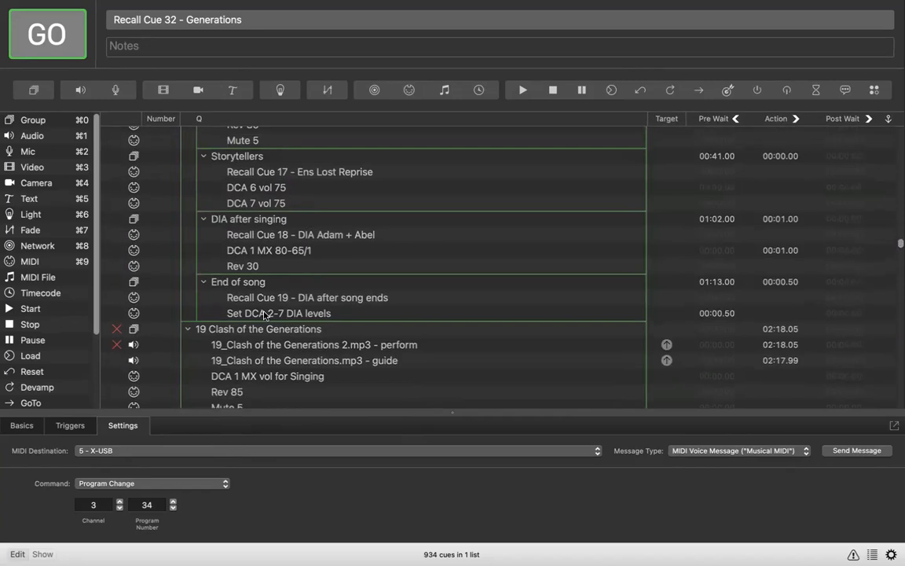
left_click(266, 313)
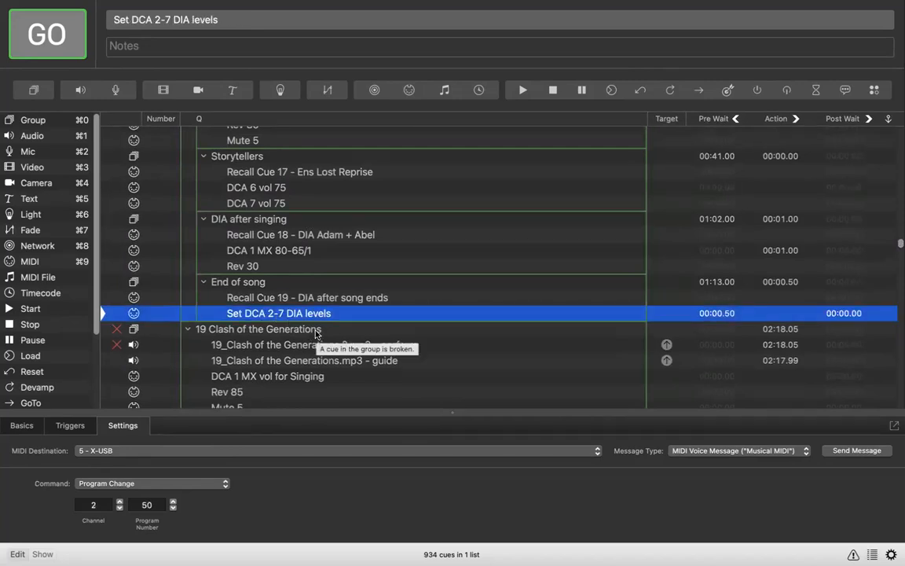
- Add a group cue named "End of song" below "Recall Cue 33 - End of Generations DIA" with a pre-wait of 02:45
scroll(314, 334, "down", 20)
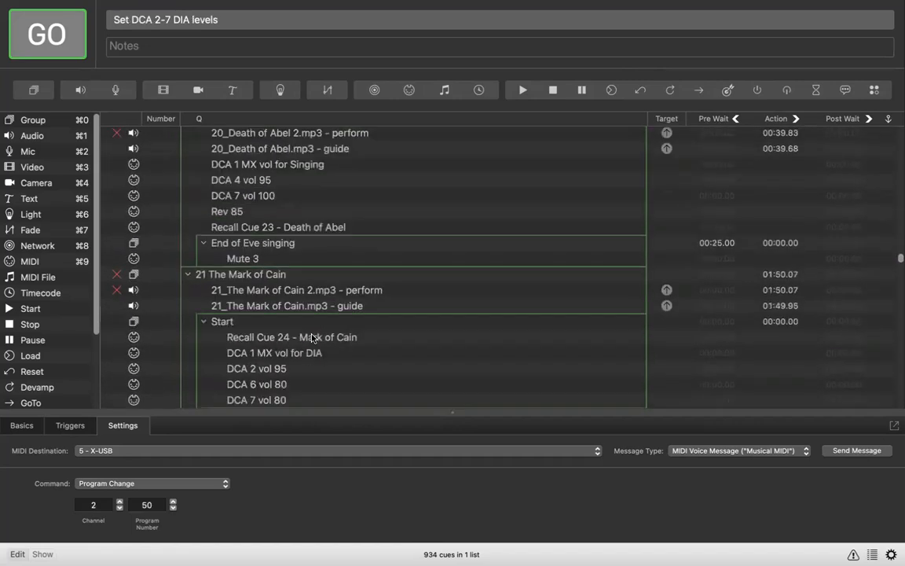
scroll(312, 336, "down", 20)
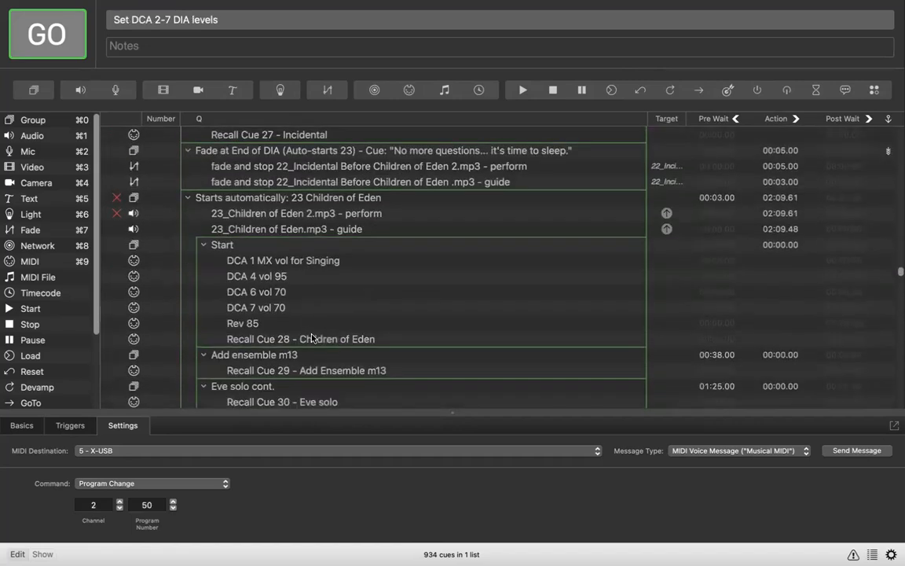
scroll(312, 336, "down", 5)
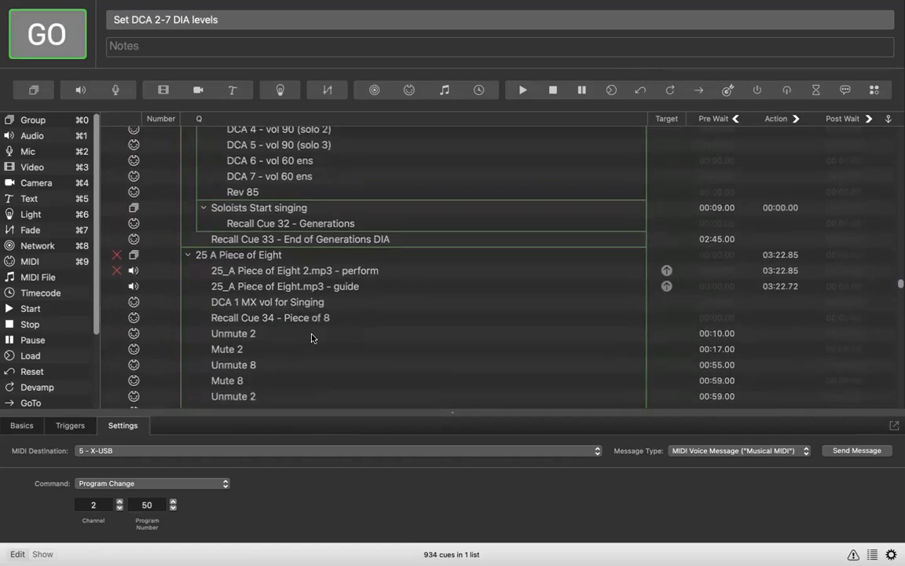
scroll(312, 337, "up", 6)
scroll(311, 337, "down", 4)
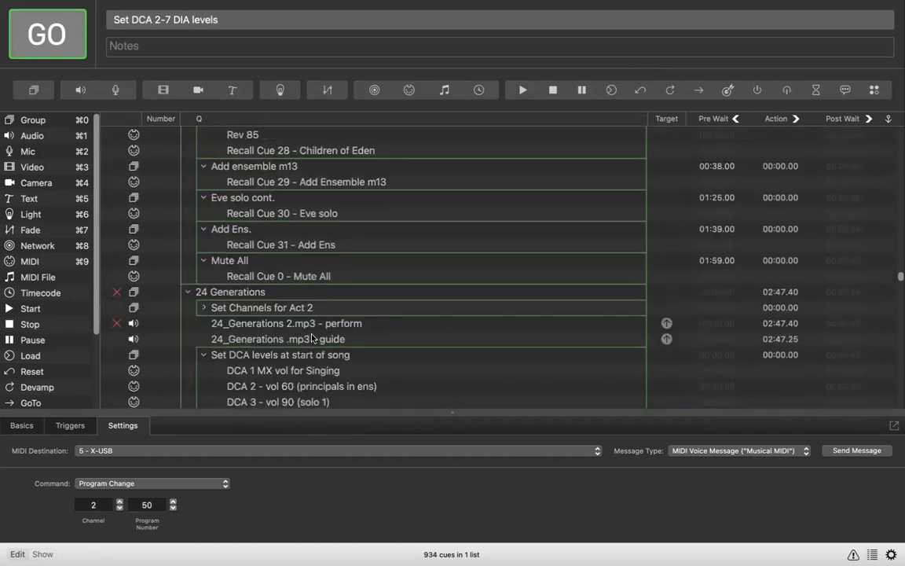
scroll(312, 336, "down", 4)
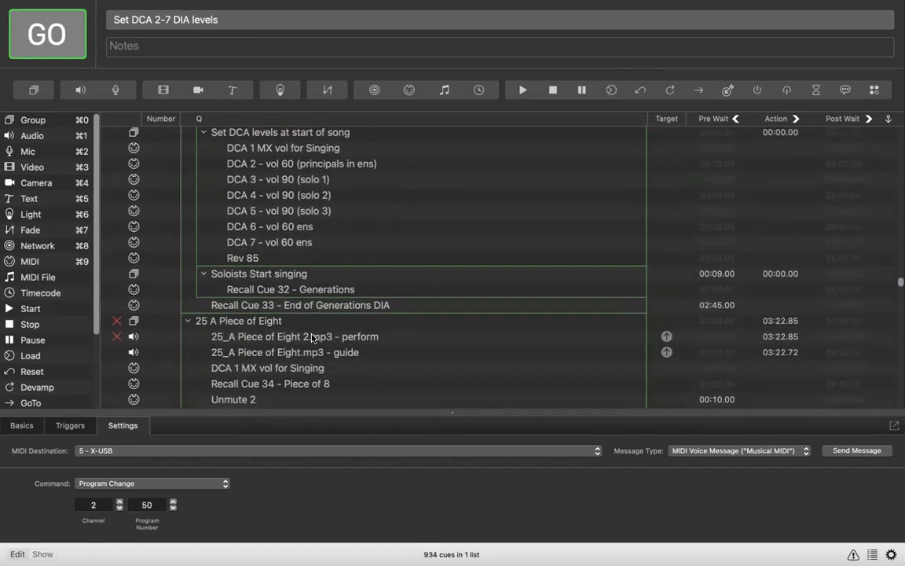
scroll(312, 336, "up", 4)
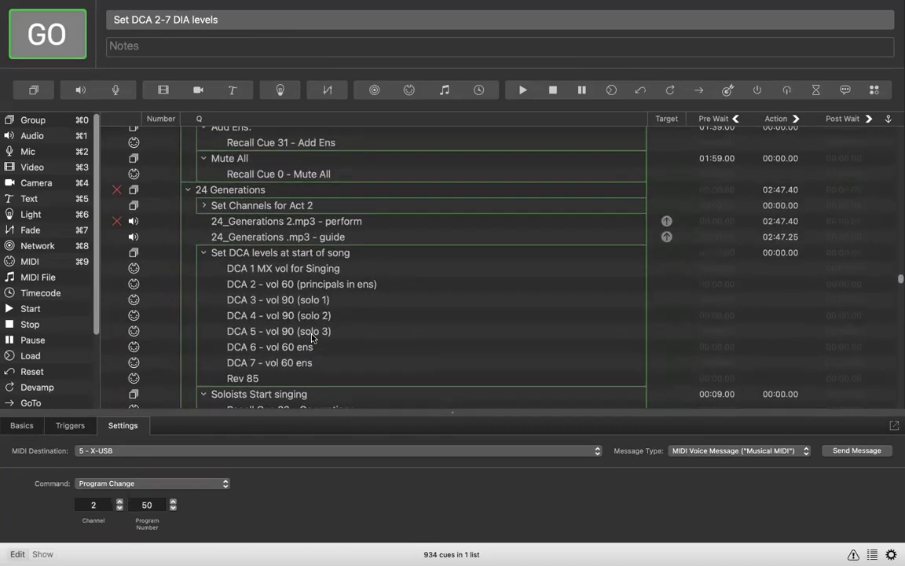
scroll(312, 336, "down", 5)
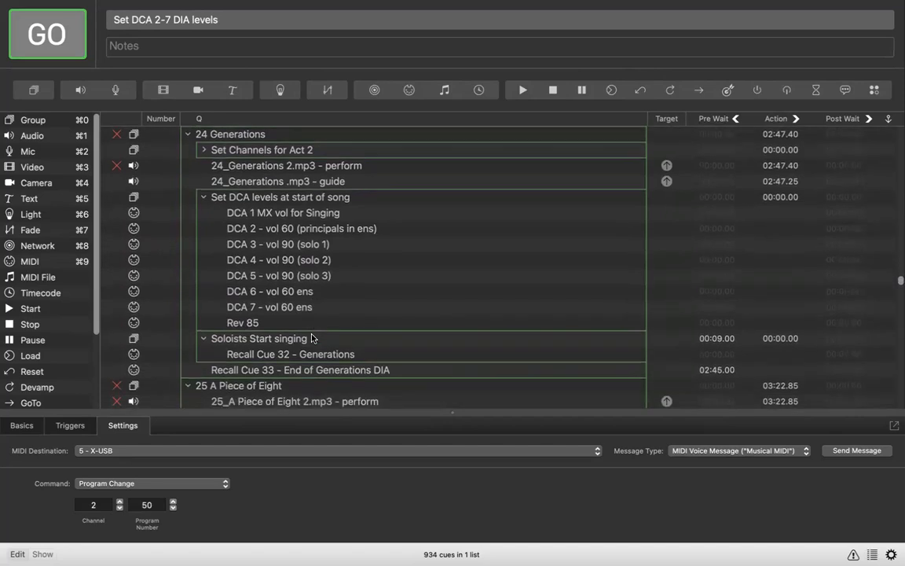
scroll(312, 336, "down", 1)
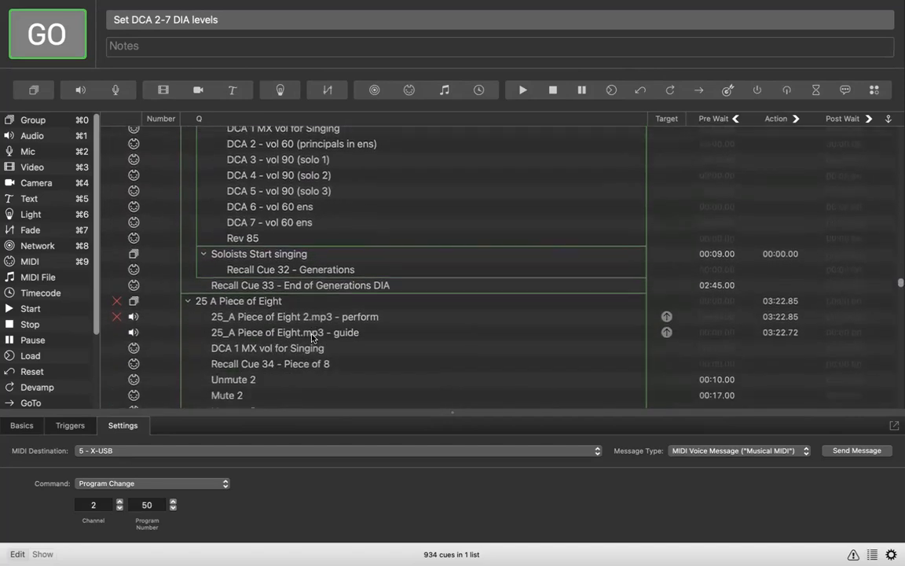
left_click(319, 285)
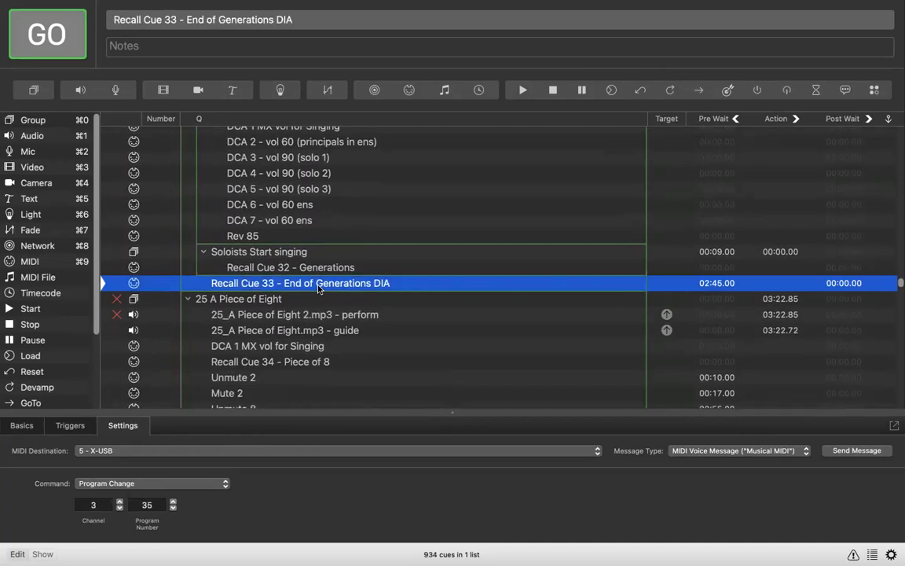
key("super+0")
double_click(310, 299)
type("End of song")
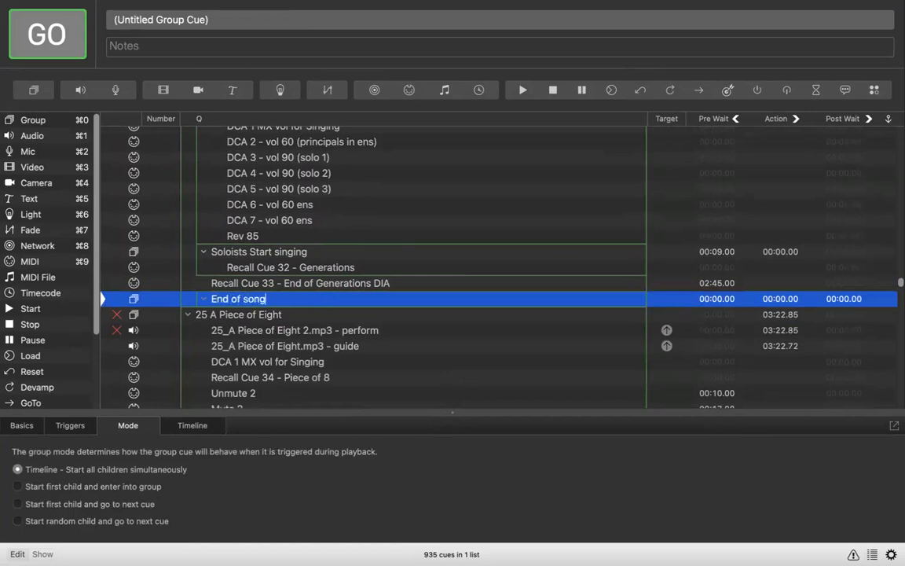
key("Return")
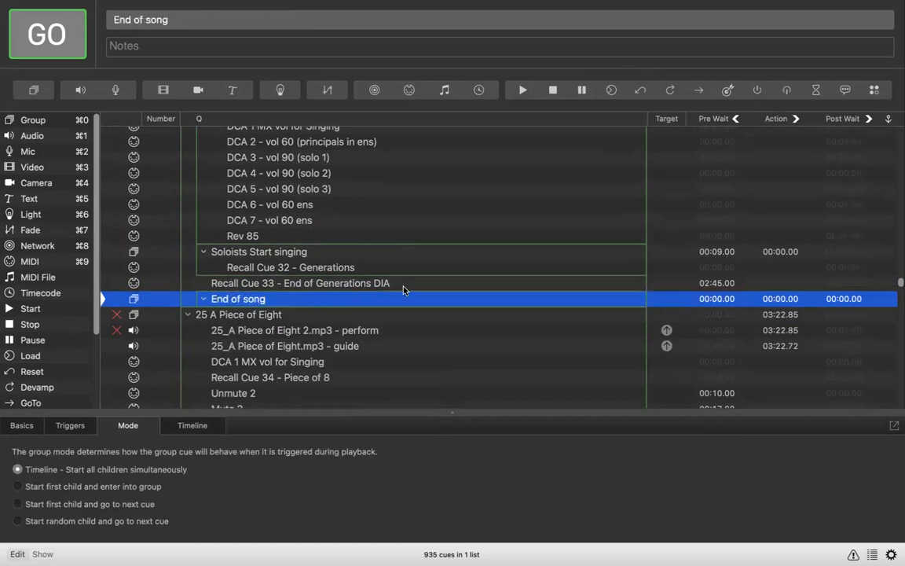
double_click(712, 298)
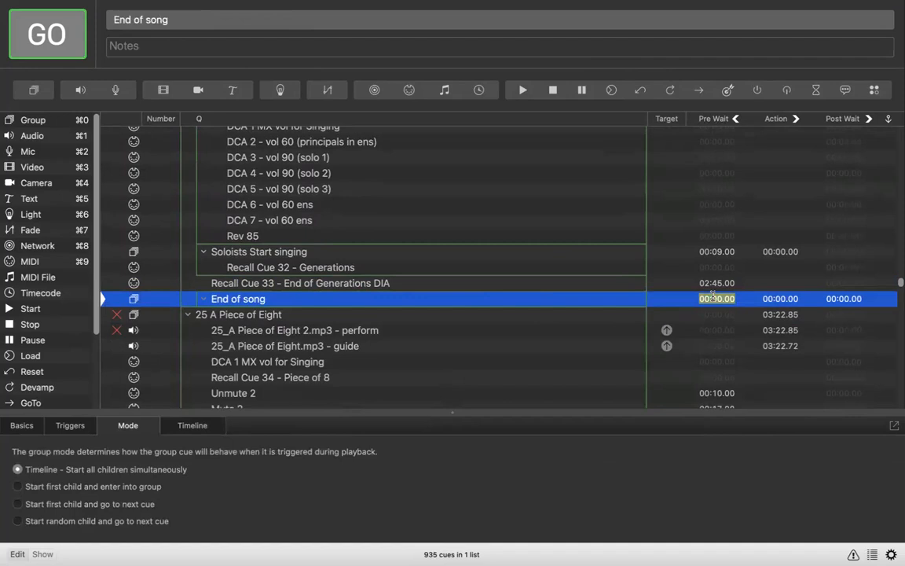
type("2:45")
key("Return")
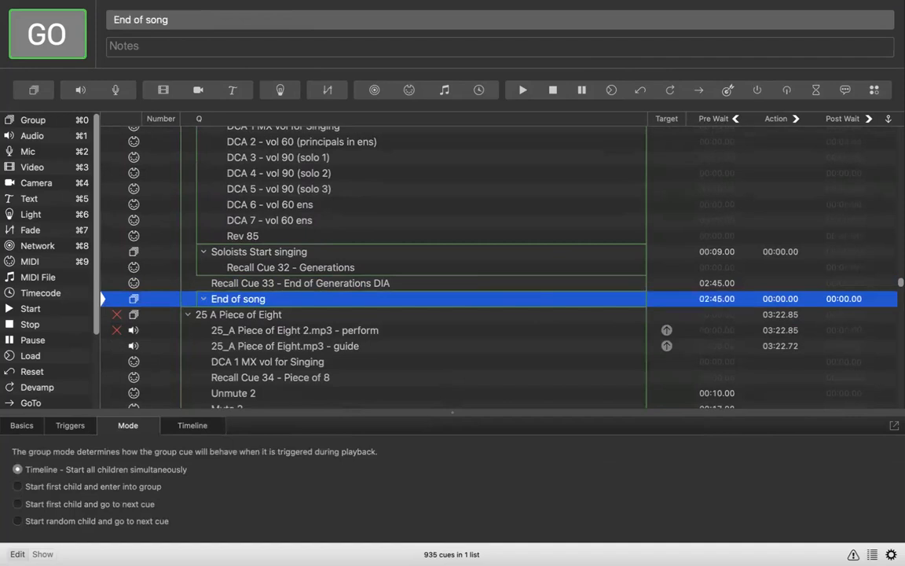
- Move "Recall Cue 33 - End of Generations DIA" into the End of song group and set its pre-wait to 0
left_click(406, 287)
left_click_drag(354, 282, 338, 303)
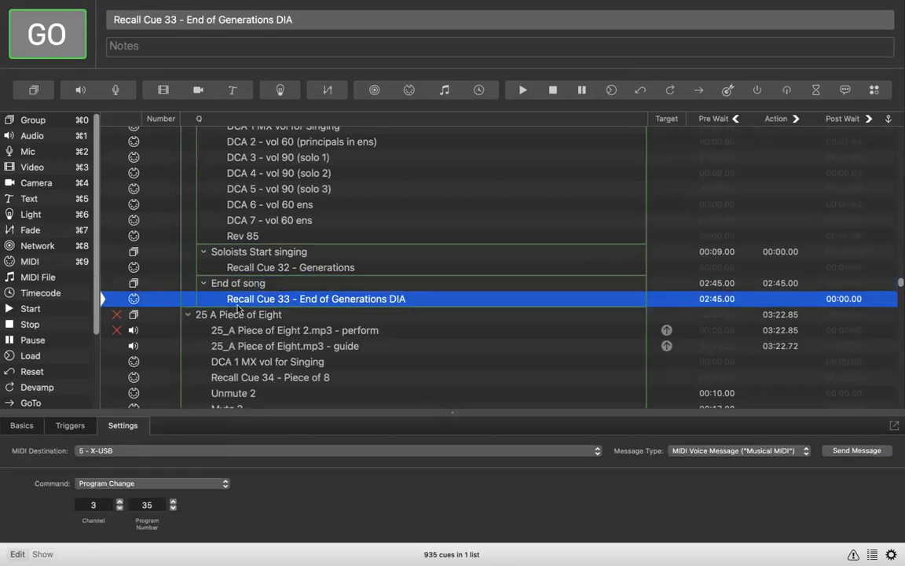
double_click(711, 299)
type("0")
key("Return")
- Paste the "Set DCA 2-7 DIA levels" cue below Recall Cue 33 in the End of song group and set its pre-wait to 0
key("super+v")
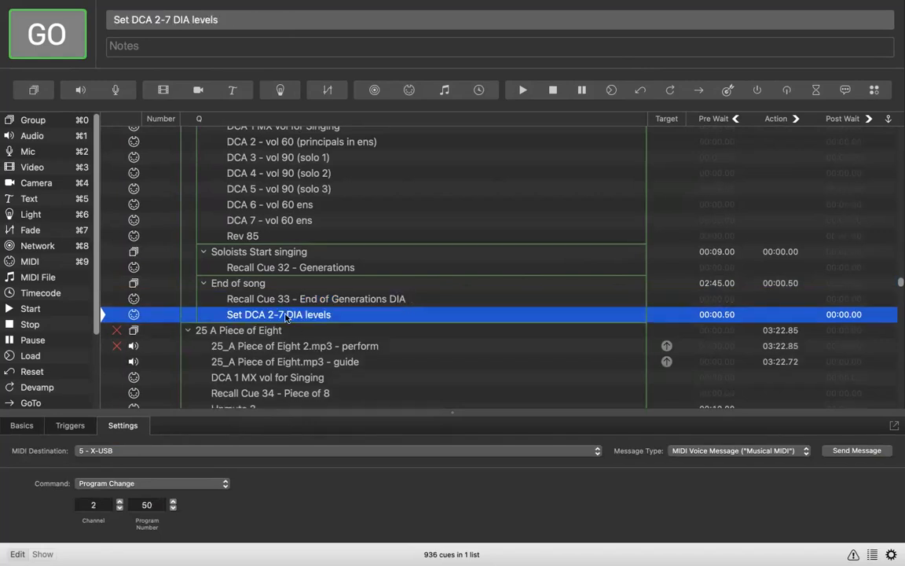
double_click(708, 315)
type("0")
key("Return")
- Review the End of song group's two cues and the full 24 Generations group, collapsing and re-expanding it
left_click(396, 300)
left_click(385, 314)
scroll(262, 268, "up", 5)
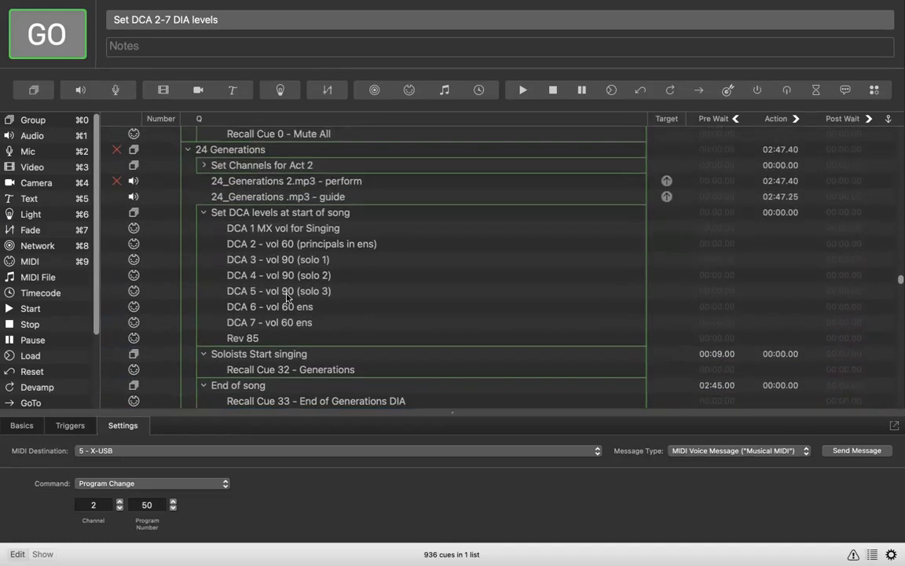
scroll(284, 282, "down", 5)
scroll(279, 214, "up", 4)
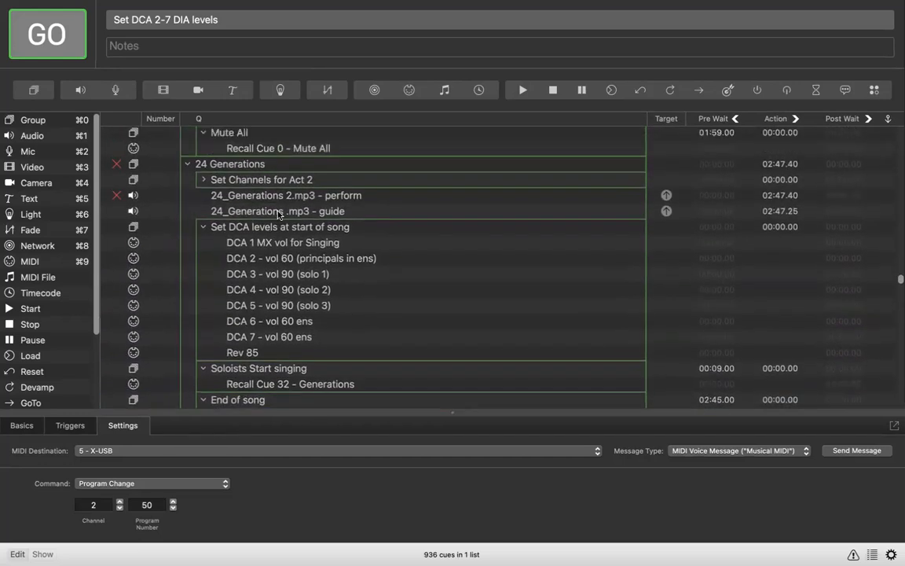
left_click(188, 168)
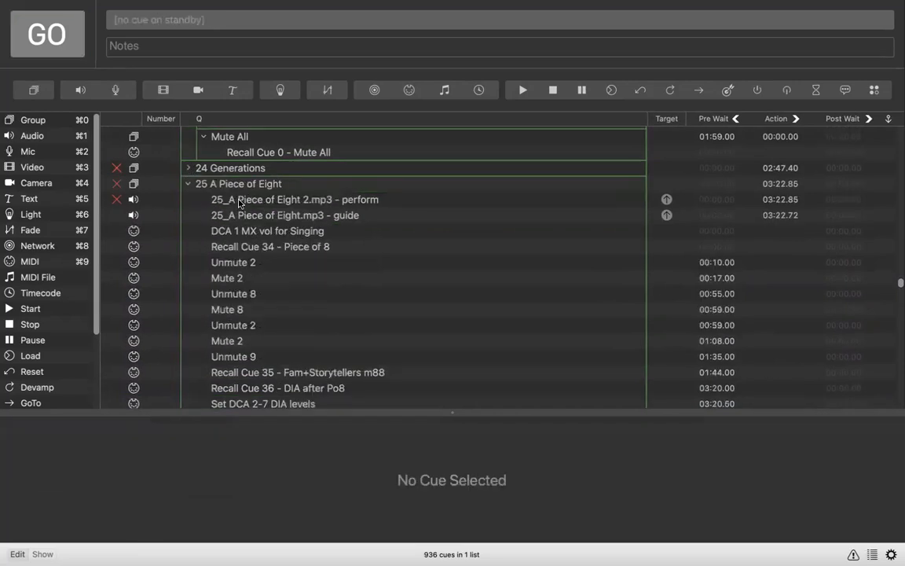
left_click(188, 168)
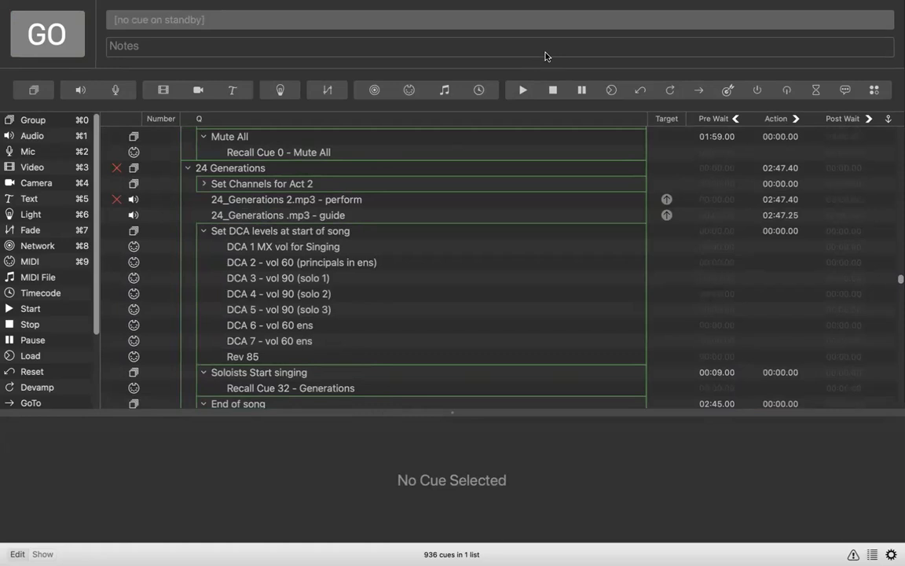
mouse_move(511, 3)
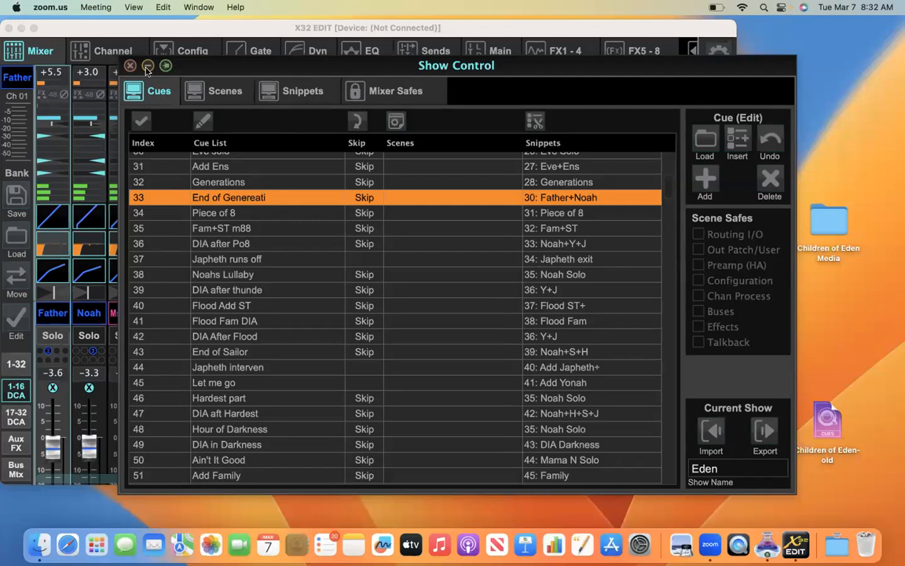
- Switch to X32-Edit, bring Show Control back to the front and display its snippet list down to the channel snippets numbered 81 to 89
left_click(132, 34)
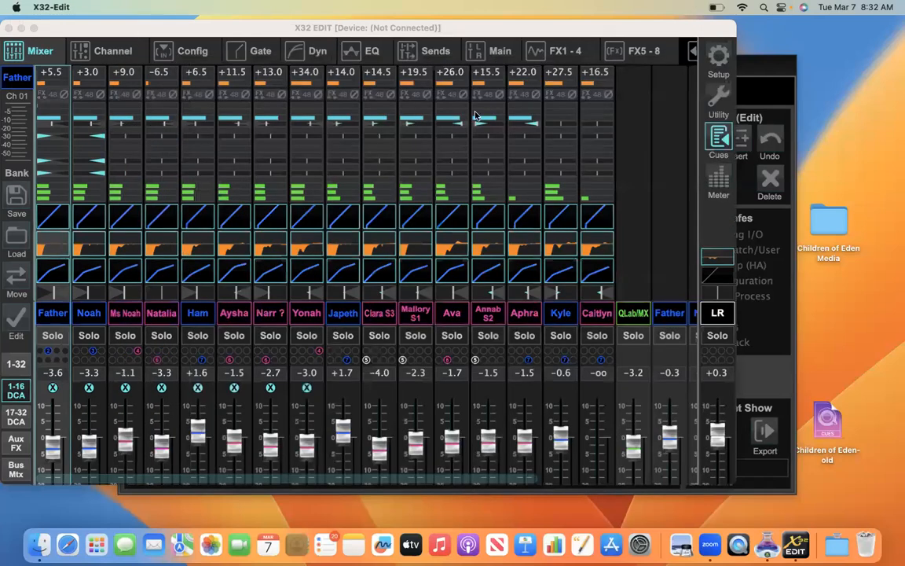
left_click(718, 138)
left_click(719, 139)
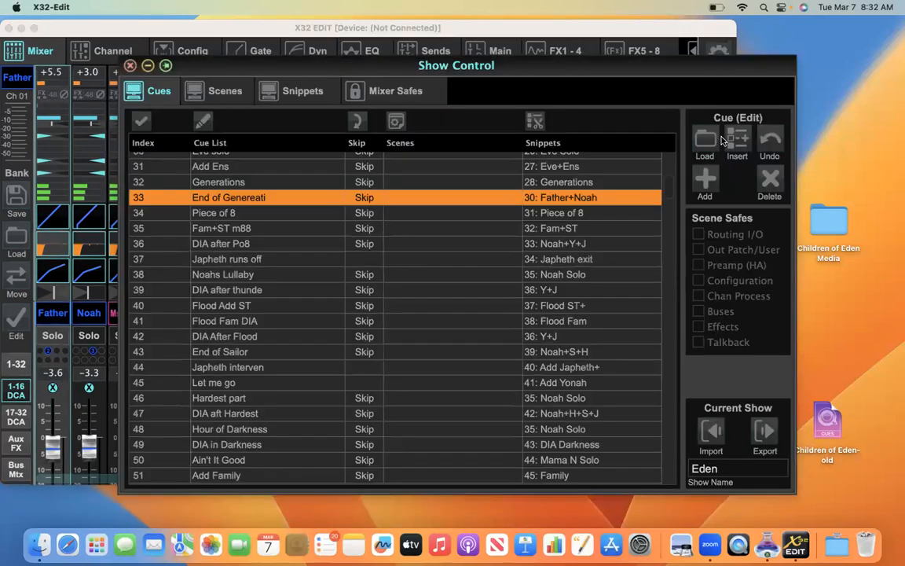
scroll(293, 193, "up", 4)
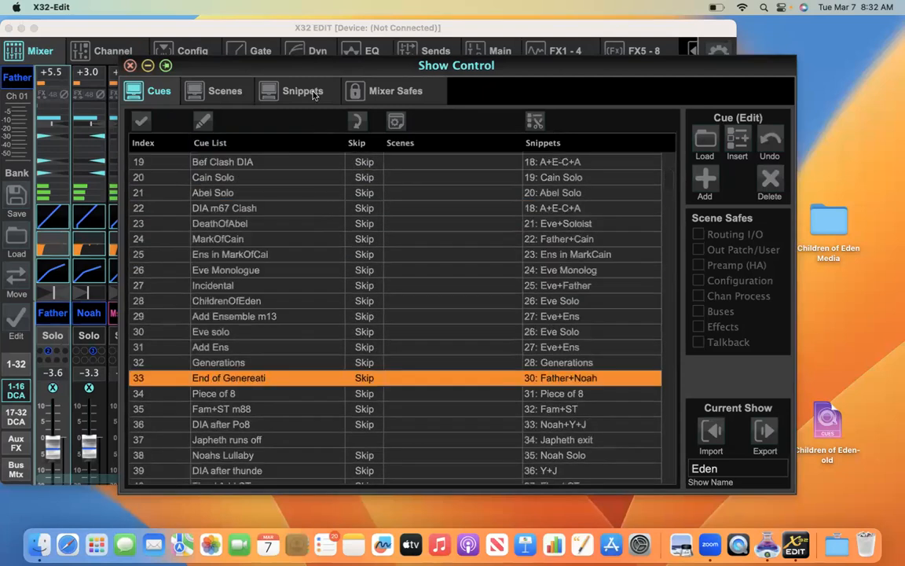
left_click(303, 91)
scroll(189, 298, "down", 4)
scroll(193, 302, "down", 12)
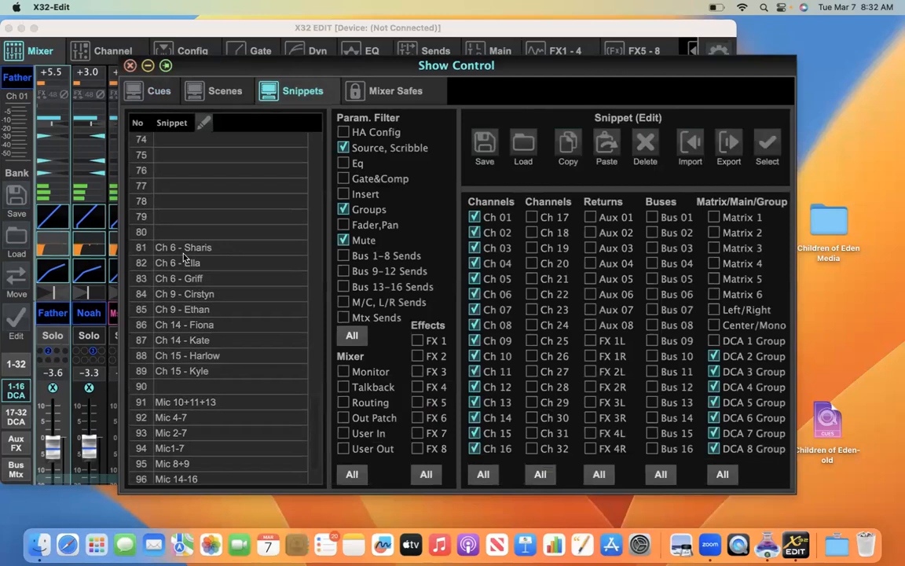
- Examine the parameter filters and channel selections of the performer mic snippets 81 to 84 and 87
left_click(183, 248)
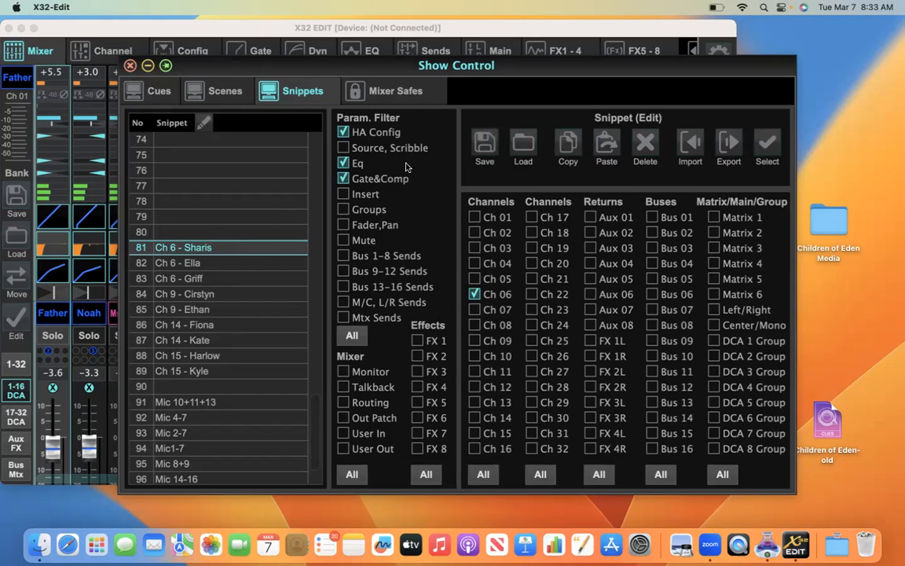
left_click(187, 264)
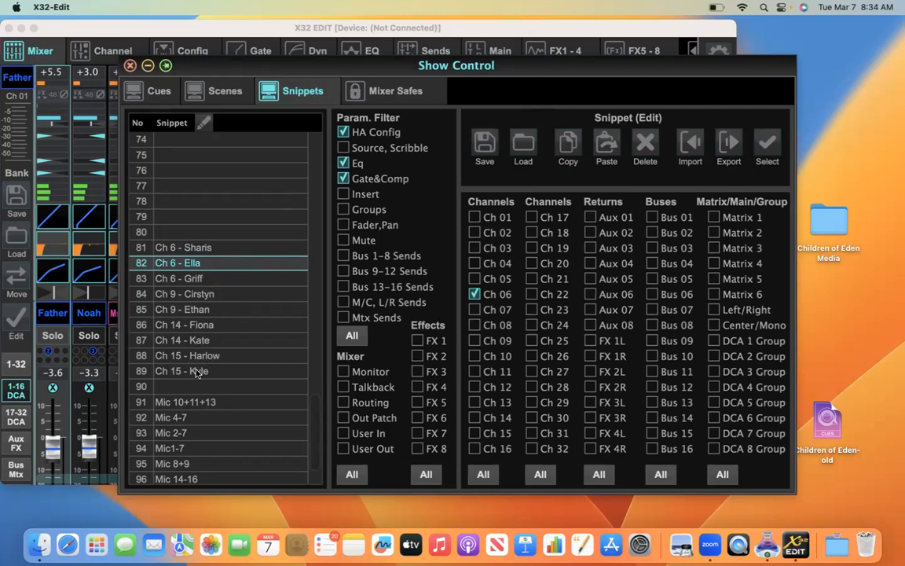
left_click(205, 279)
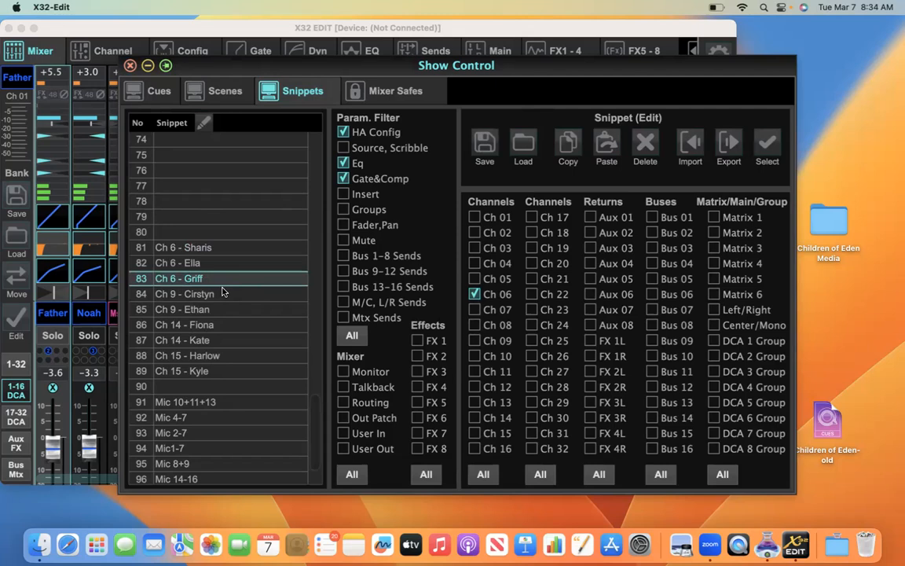
left_click(212, 296)
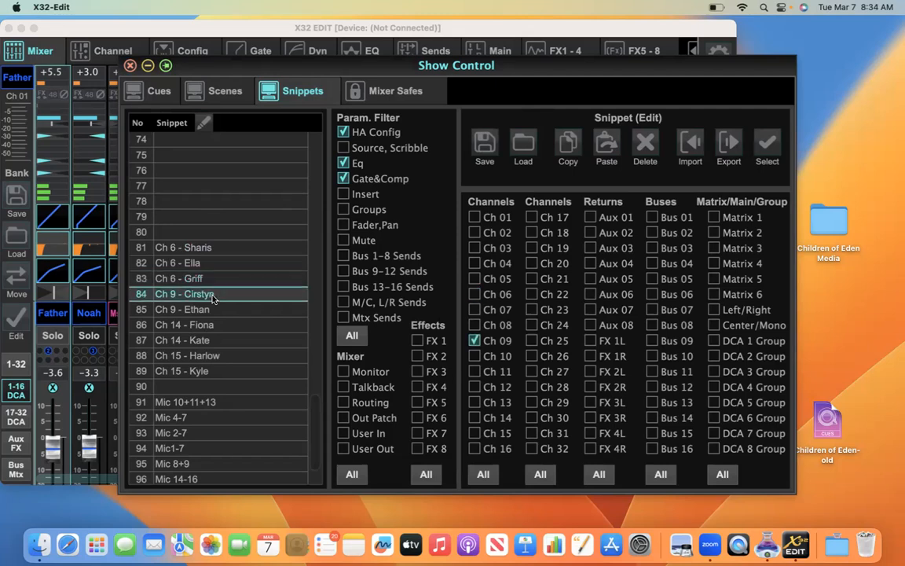
left_click(195, 279)
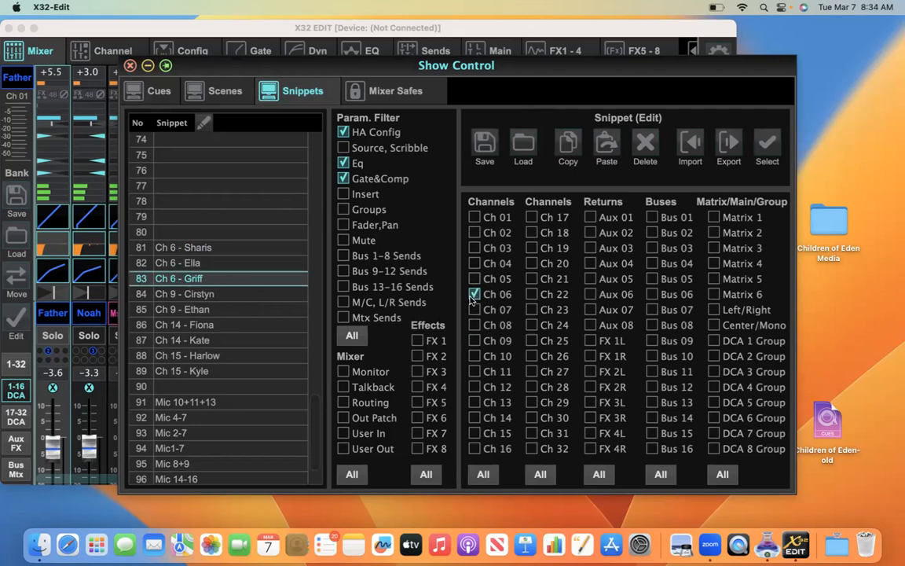
left_click(196, 296)
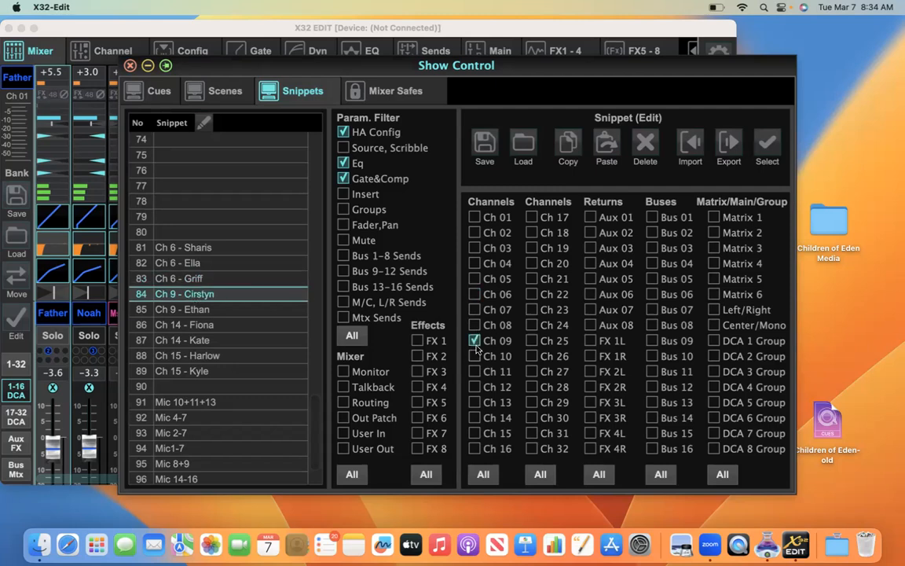
left_click(219, 345)
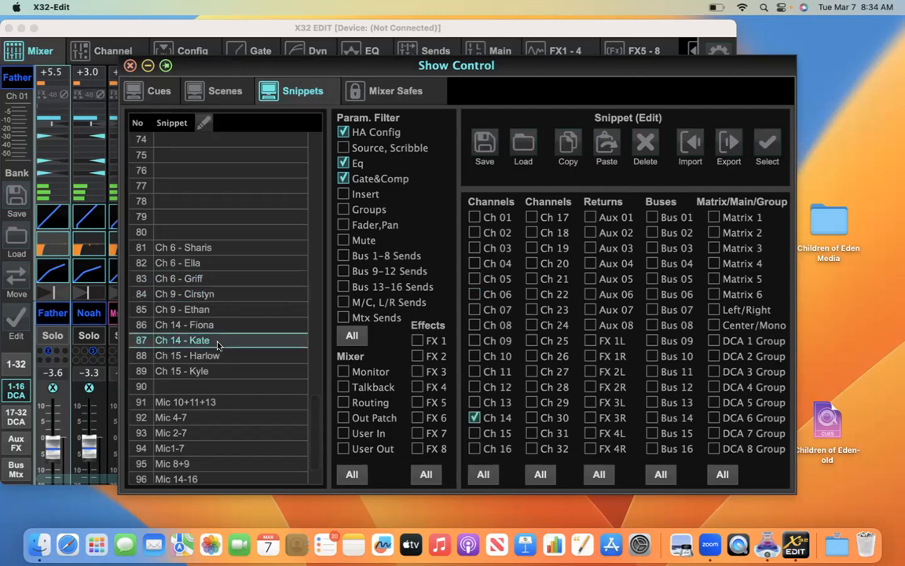